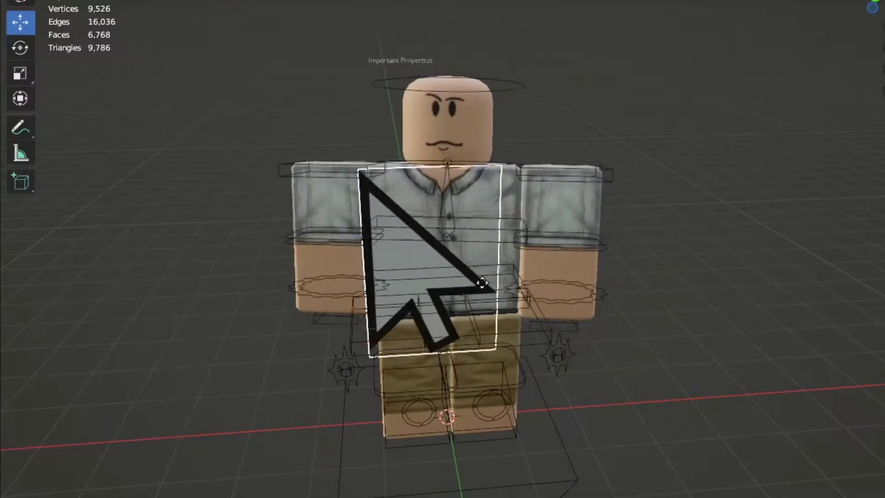
Try moving the cursor image plane up across the character's chest and head.
drag(482, 282, 557, 219)
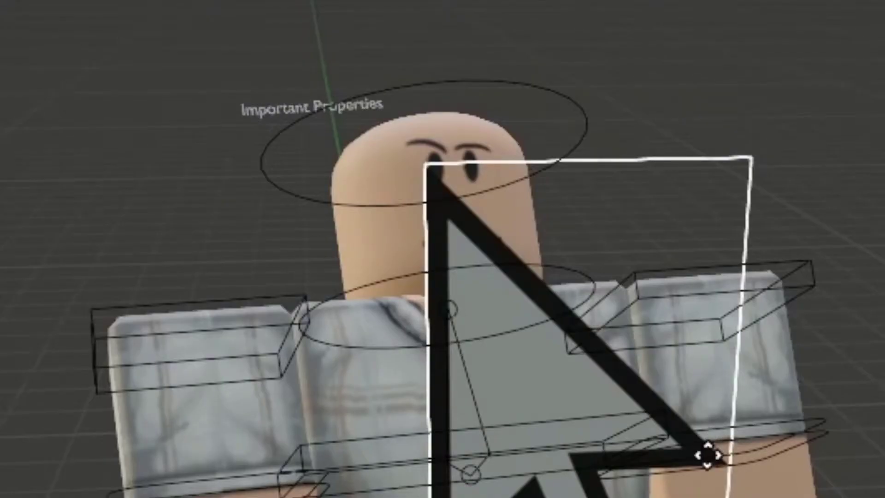
right_click(545, 235)
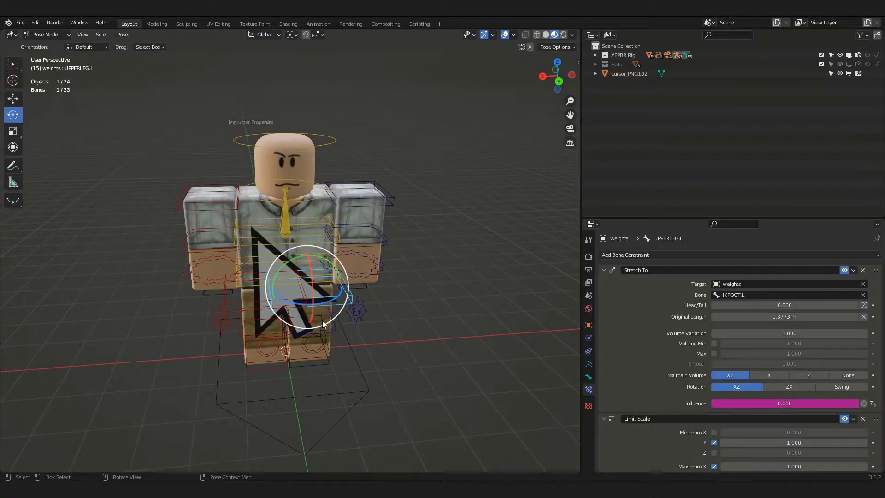
Check the constraints on the left and right foot IK bones and return to Object Mode.
click(309, 329)
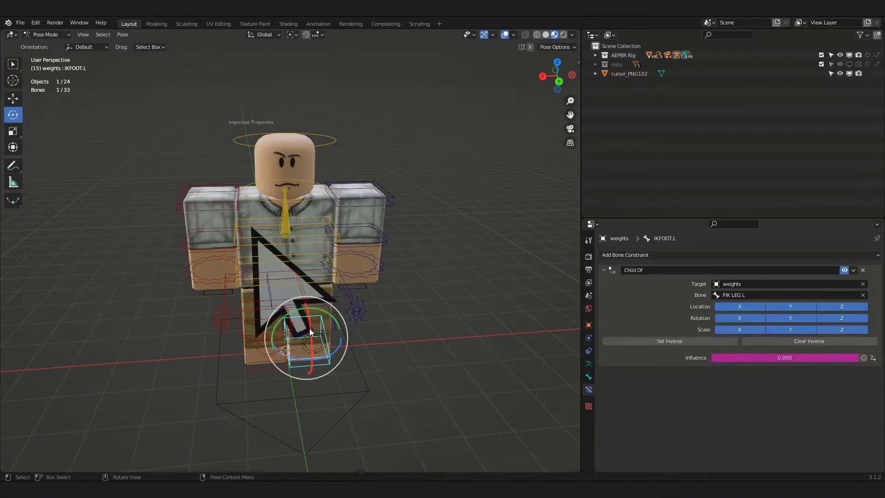
click(291, 328)
click(259, 316)
key(ctrl+Tab)
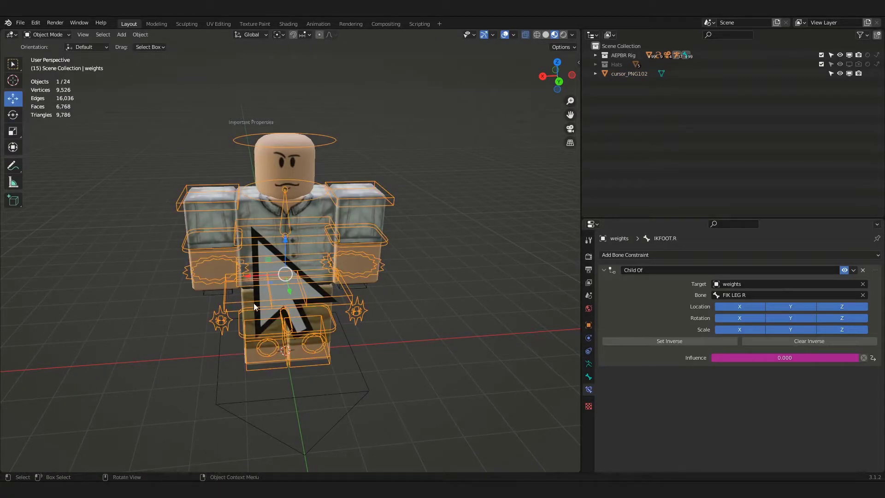
click(261, 321)
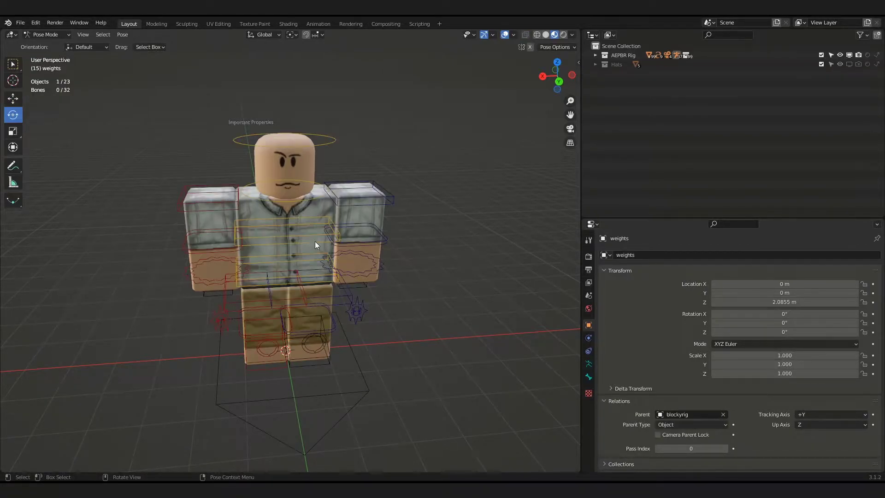
Try a free trackball rotation of the rig's upper torso bone and clear the bone selection.
click(317, 242)
click(402, 295)
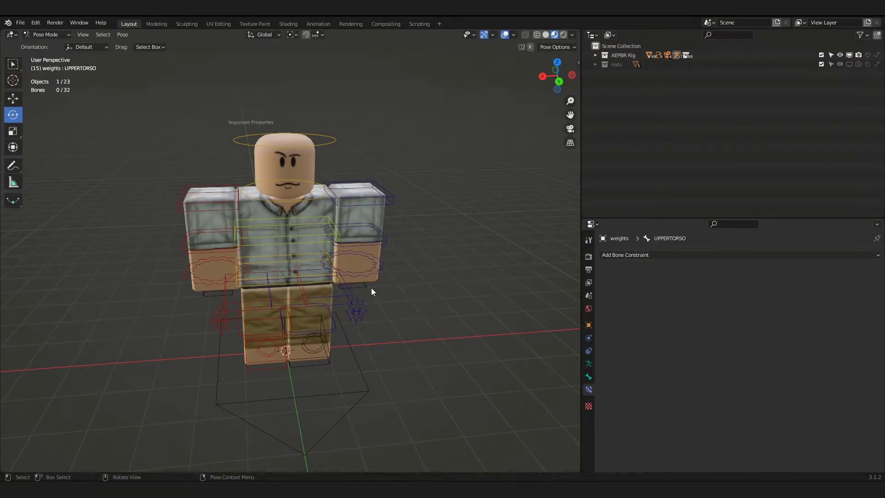
click(316, 237)
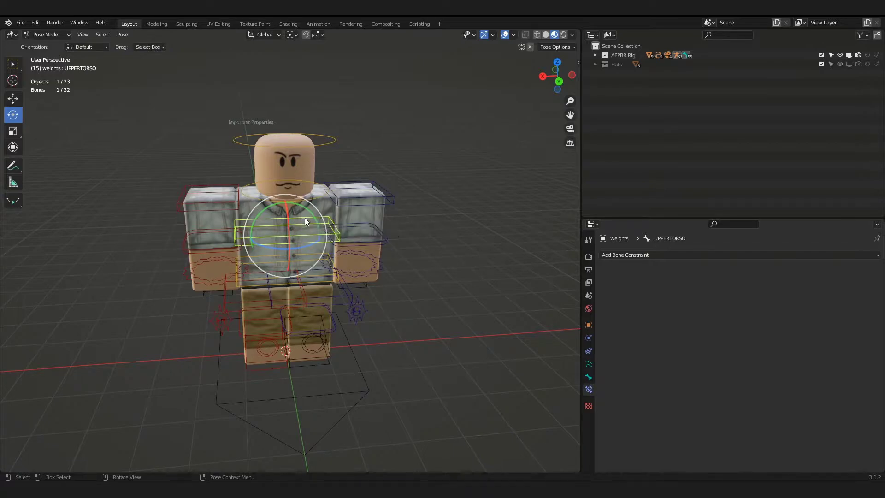
drag(316, 225, 315, 175)
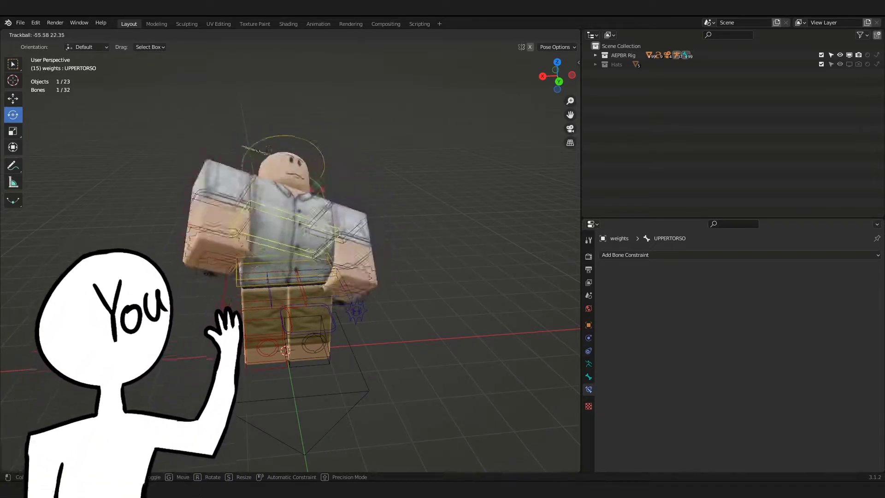
right_click(313, 223)
click(363, 308)
click(403, 334)
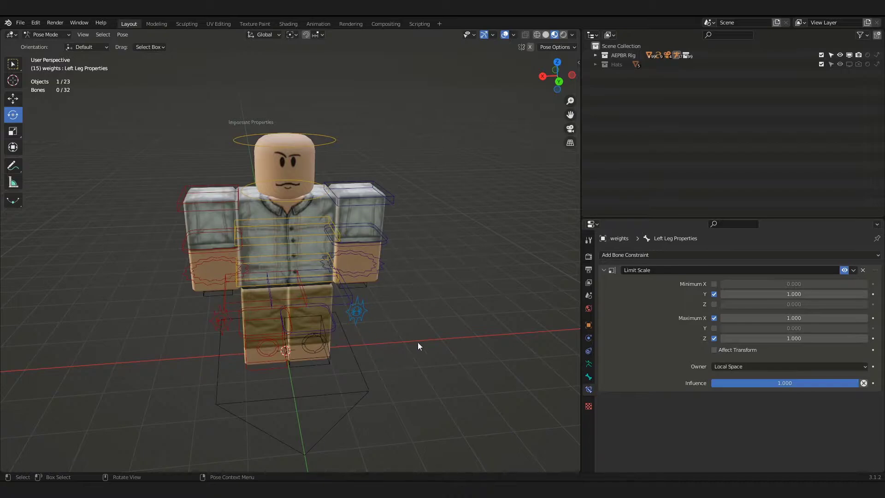
Face the character straight on in the back orthographic view and switch from Pose Mode to Object Mode.
click(559, 82)
scroll(372, 197, up, 3)
scroll(373, 197, down, 3)
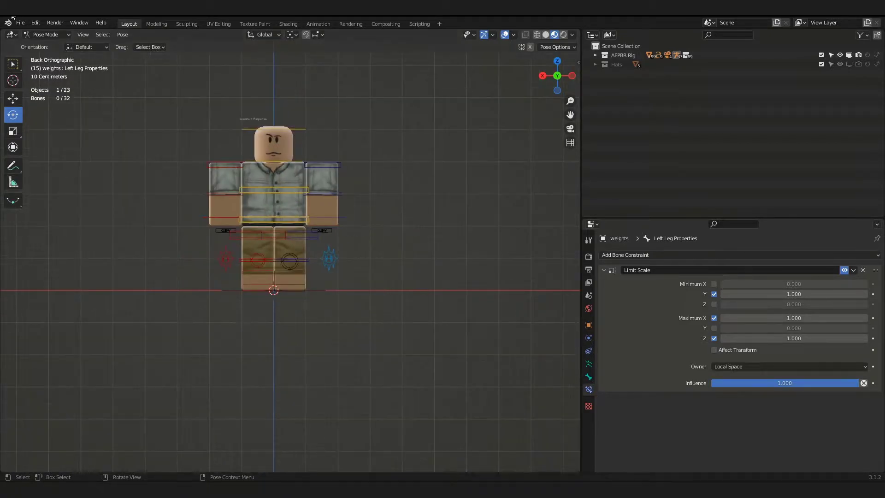
click(46, 35)
click(41, 40)
Import the cursor_PNG102 image from the Desktop folder using Images as Planes.
key(shift+a)
mouse_move(137, 198)
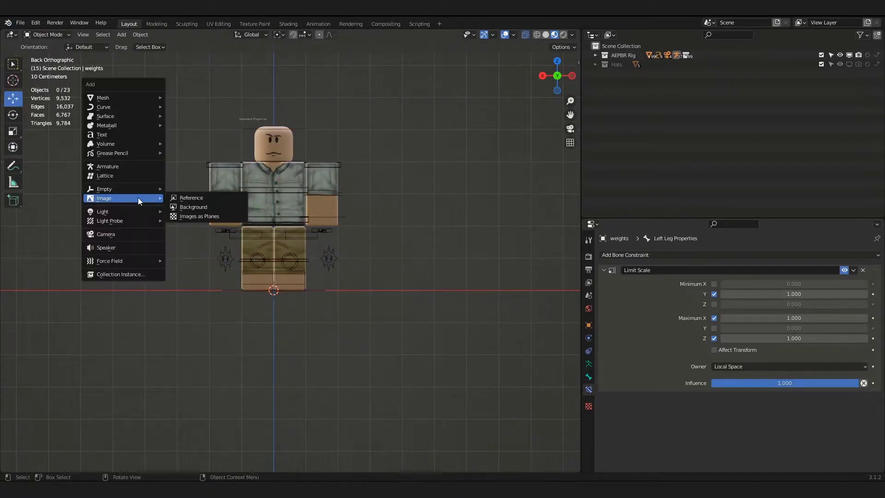
click(186, 217)
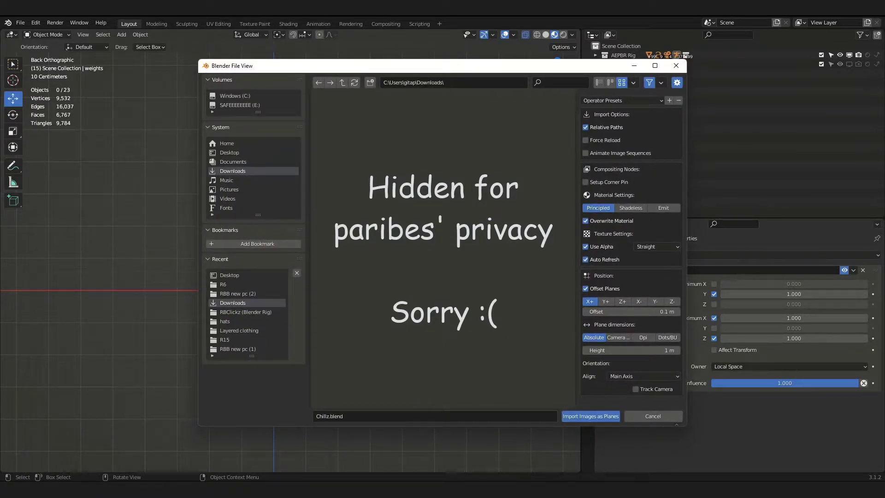
click(235, 154)
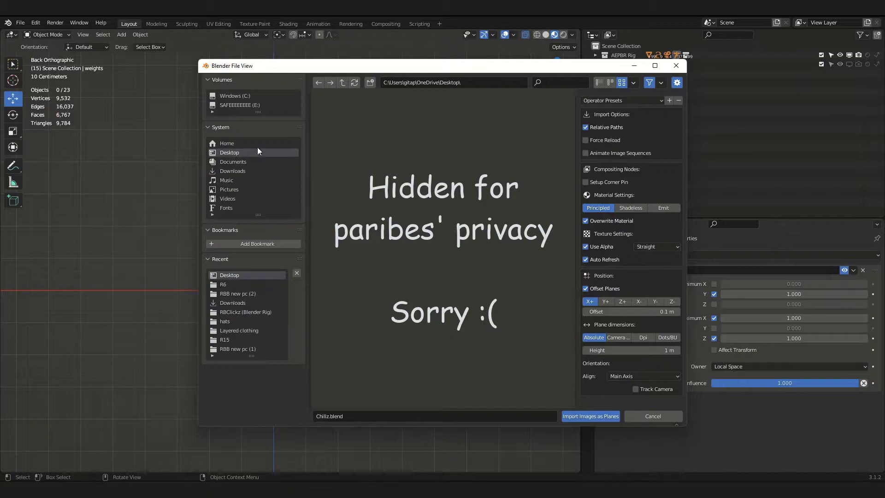
double_click(405, 176)
Move the cursor image plane about 16.1 m along Y and raise it about 4 m along Z to neck height.
scroll(388, 221, down, 1)
scroll(388, 223, up, 4)
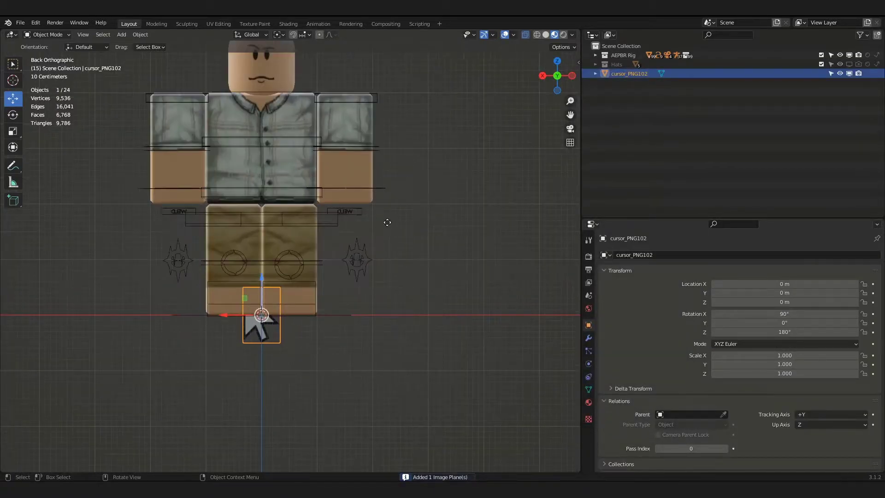
key(g)
key(y)
click(211, 331)
key(g)
key(z)
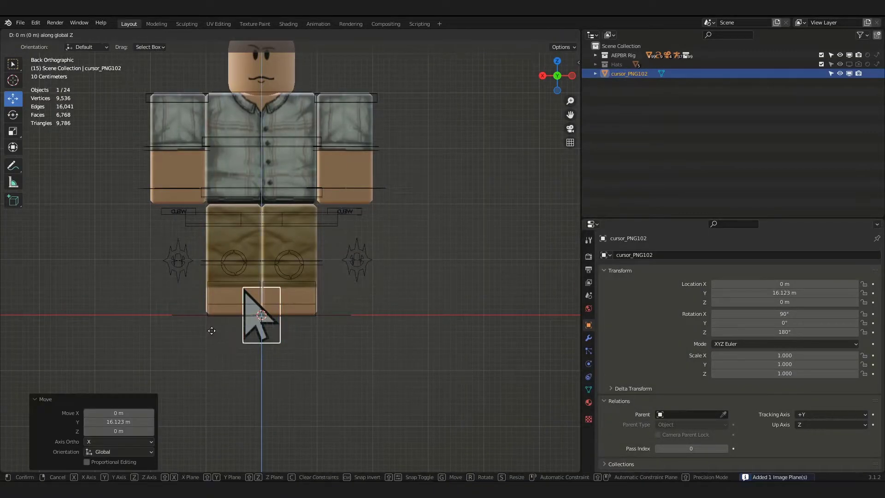
click(219, 109)
Scale the cursor image plane up to about 1.742 and shift it about -0.56 m along X.
scroll(237, 165, down, 2)
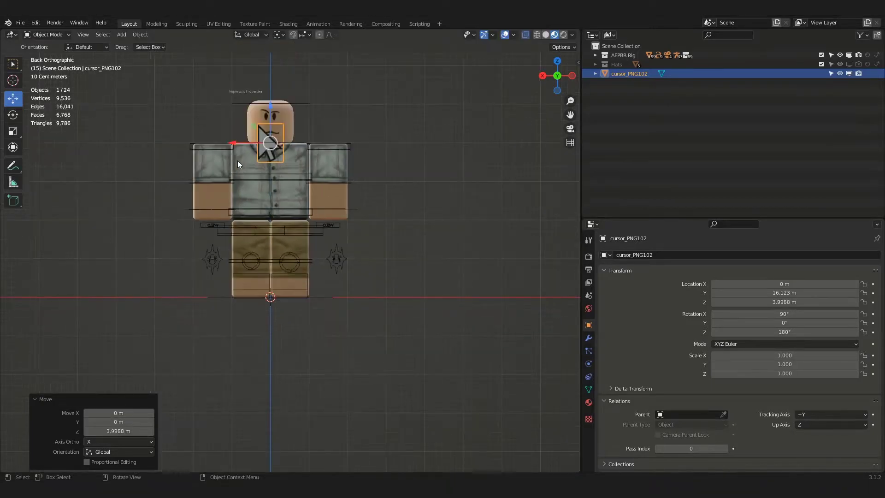
key(s)
click(344, 149)
key(g)
key(x)
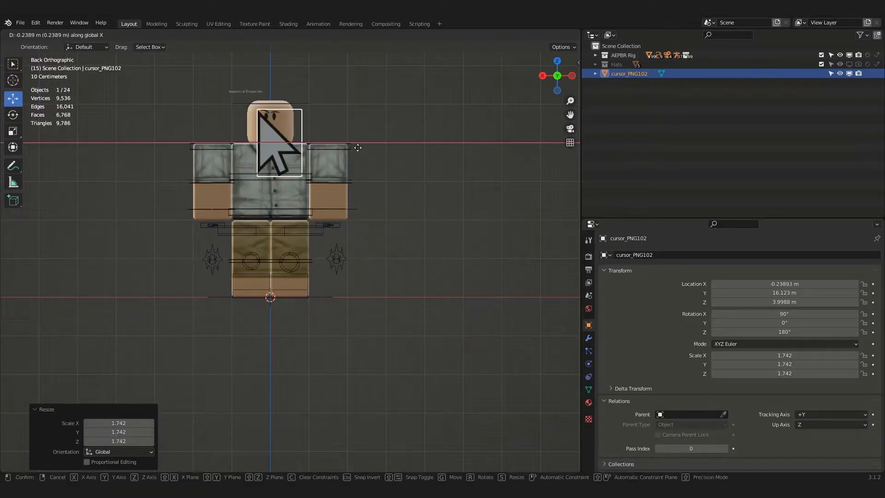
click(370, 148)
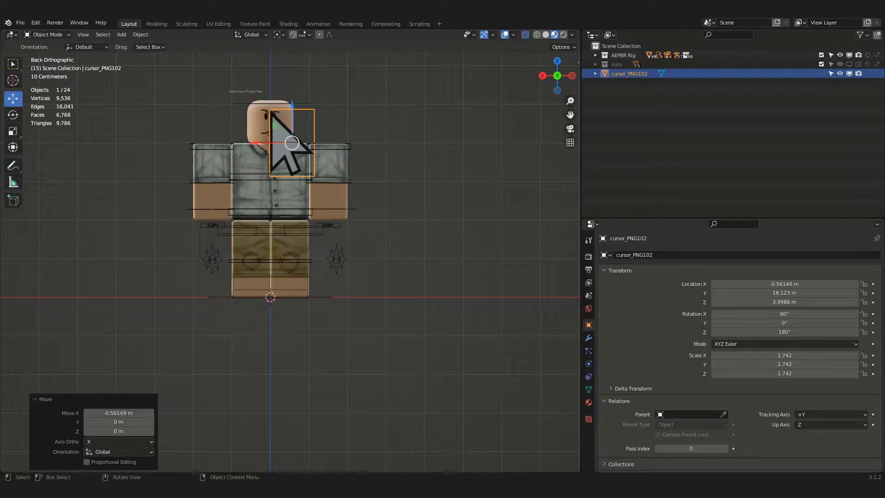
Select the Important Properties text above the character's head and show its custom properties in the sidebar.
click(340, 136)
click(295, 148)
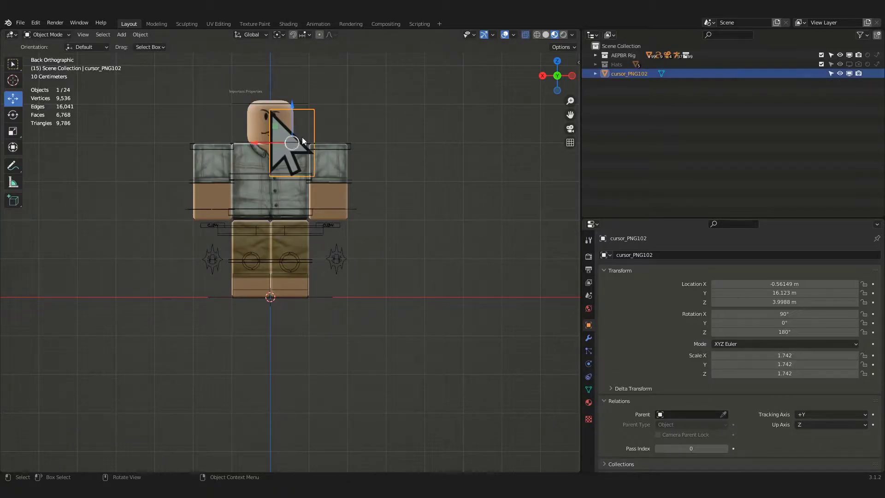
click(256, 174)
scroll(316, 207, up, 1)
middle_drag(319, 210, 335, 235)
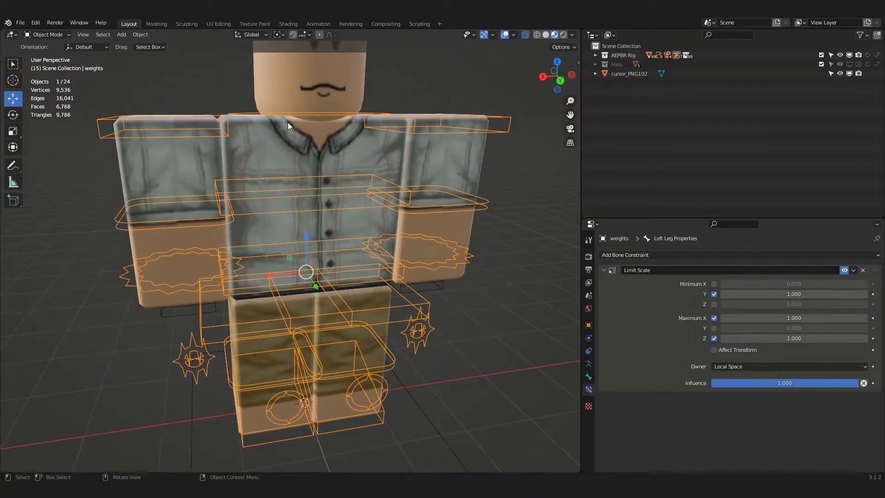
scroll(305, 142, down, 2)
click(284, 67)
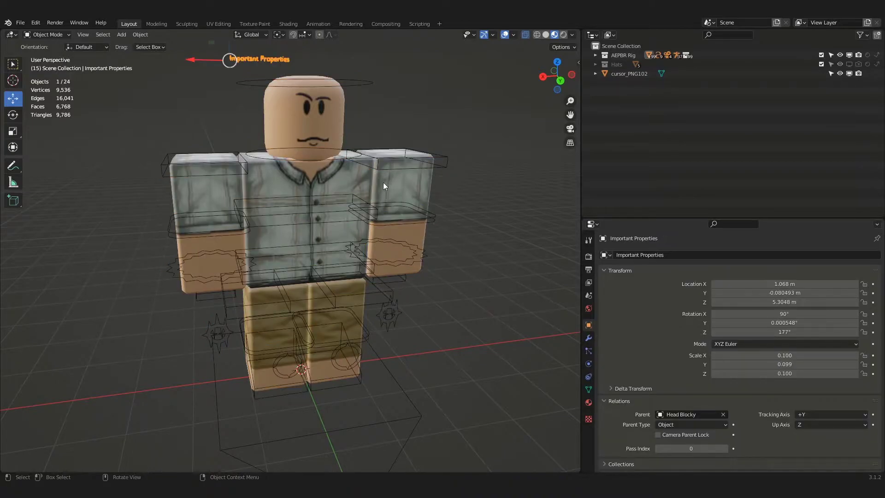
click(579, 61)
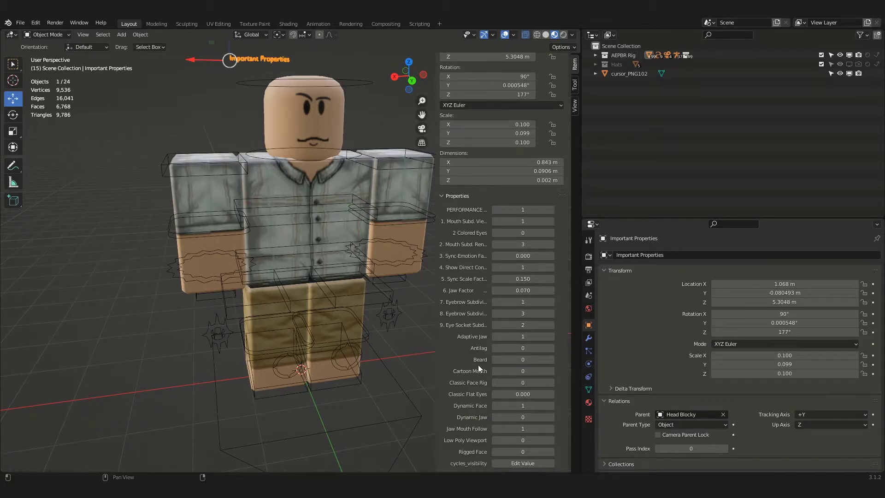
Select the rig's head bone in Pose Mode and examine its deform and custom shape settings.
click(328, 161)
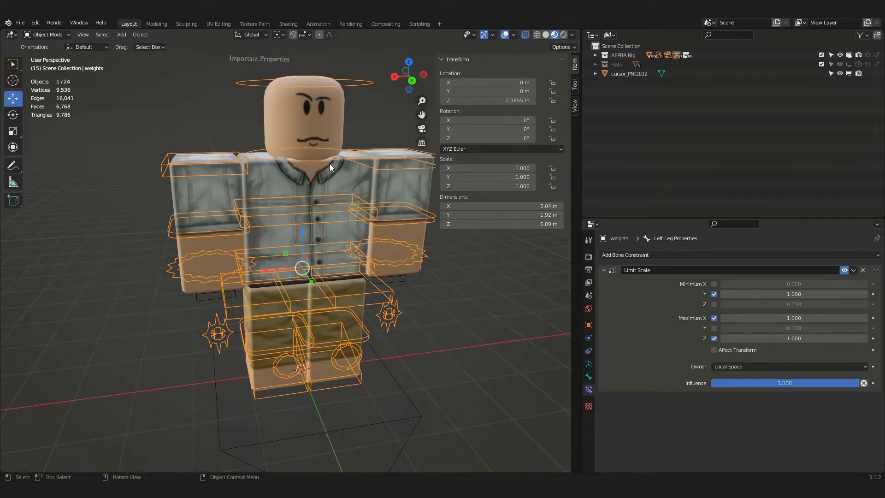
key(ctrl+Tab)
click(332, 160)
scroll(579, 308, down, 1)
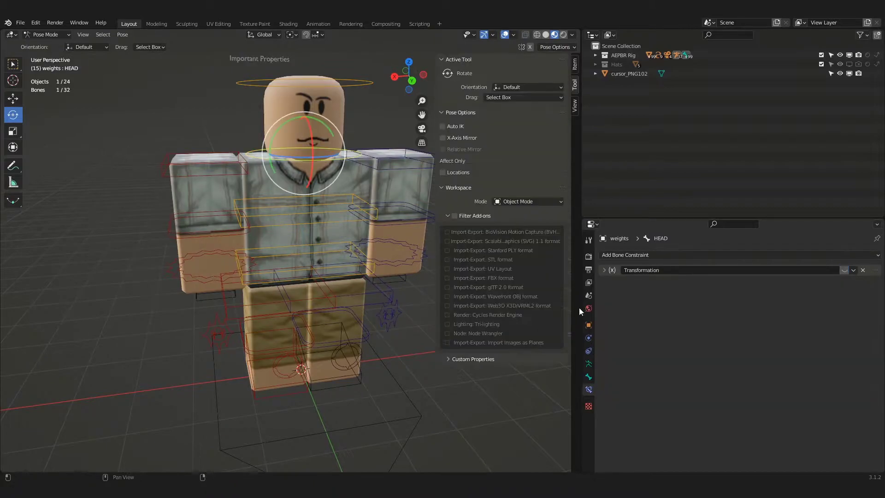
click(586, 375)
scroll(502, 380, down, 12)
scroll(527, 383, up, 4)
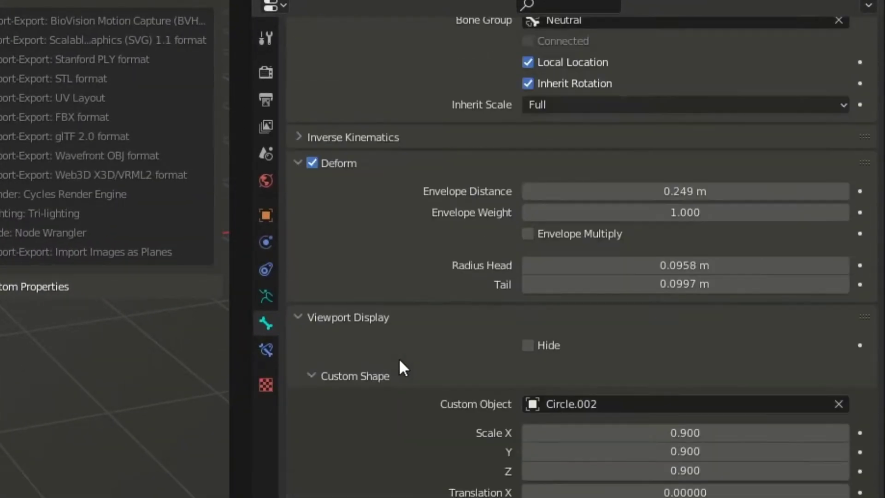
scroll(528, 138, up, 2)
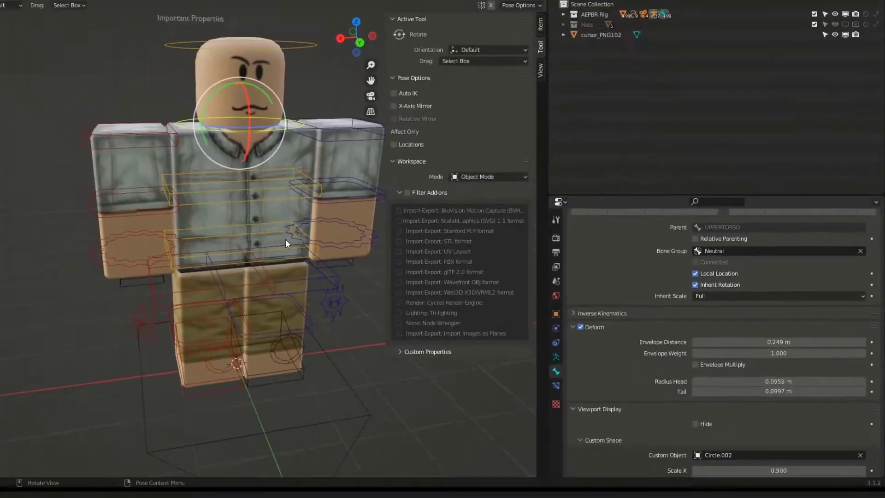
Select the left upper leg bone and the lower torso bone to compare their bone properties.
click(294, 254)
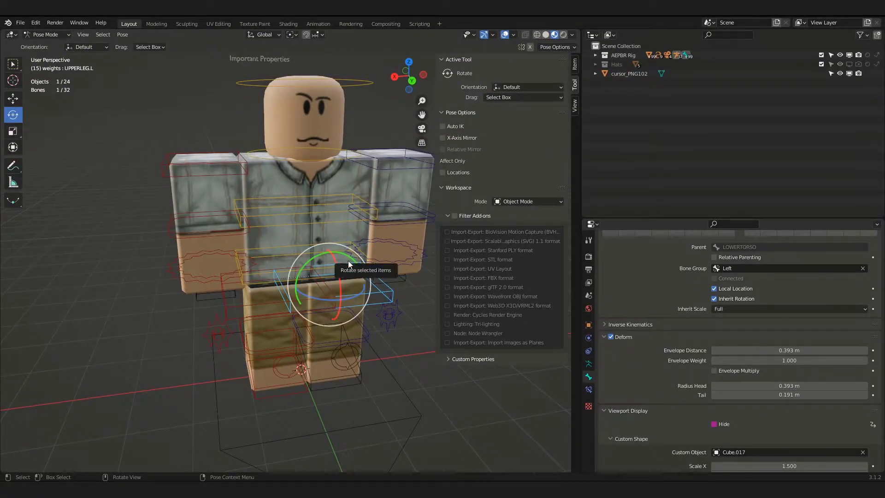
click(318, 268)
click(325, 267)
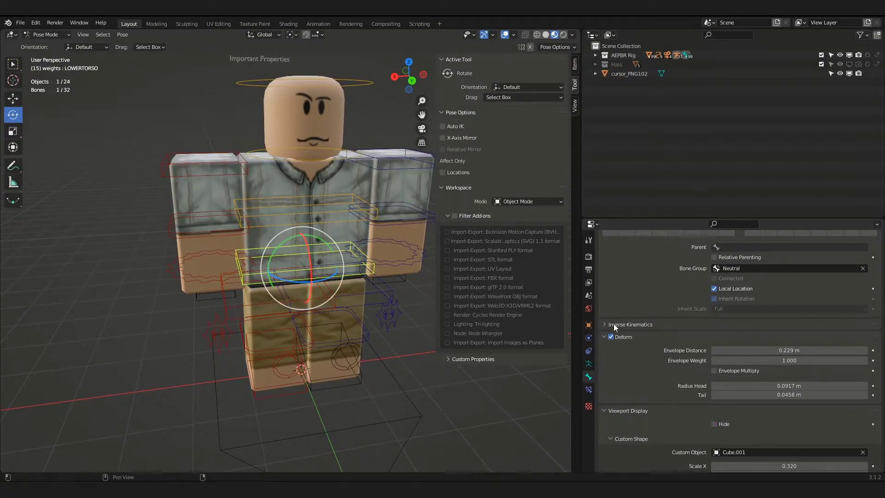
Return to Object Mode, reselect the Important Properties text and hide the viewport sidebar.
key(ctrl+Tab)
click(277, 56)
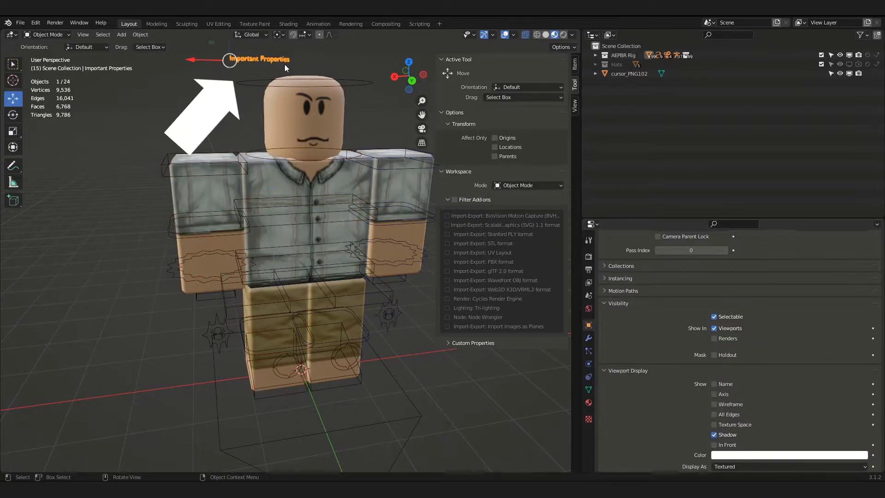
key(n)
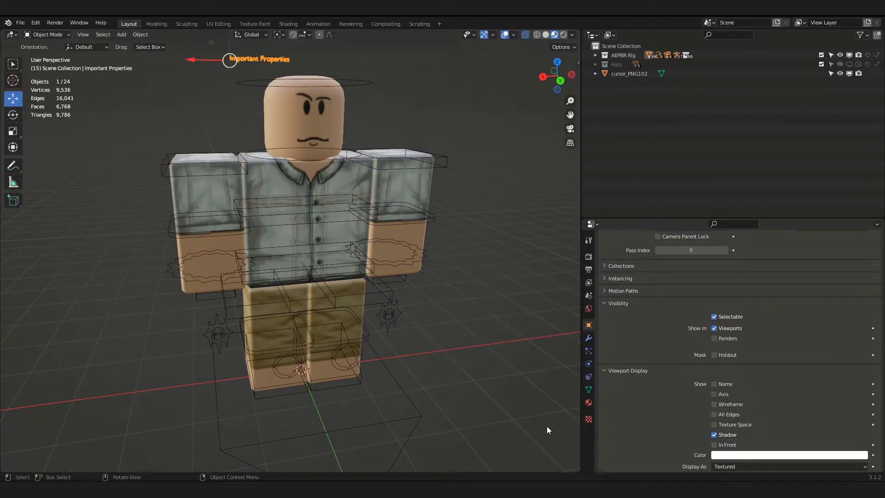
Select the left foot IK bone of the rig in Pose Mode.
click(378, 373)
click(358, 388)
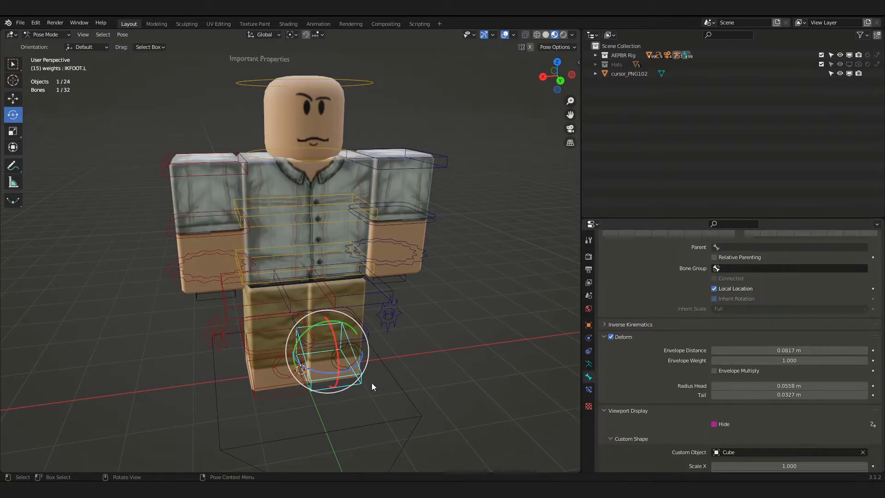
Switch to Object Mode and move the cursor image plane about -11.86 m along Y toward the rig.
scroll(461, 394, down, 4)
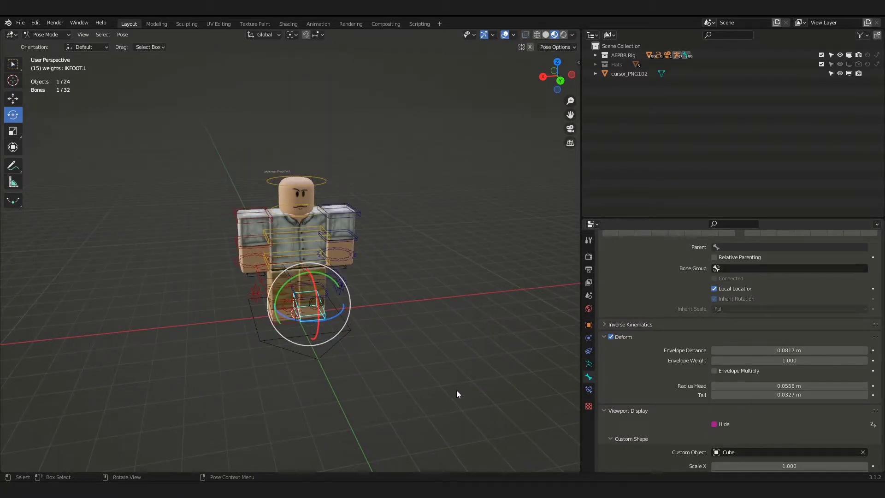
scroll(397, 350, down, 3)
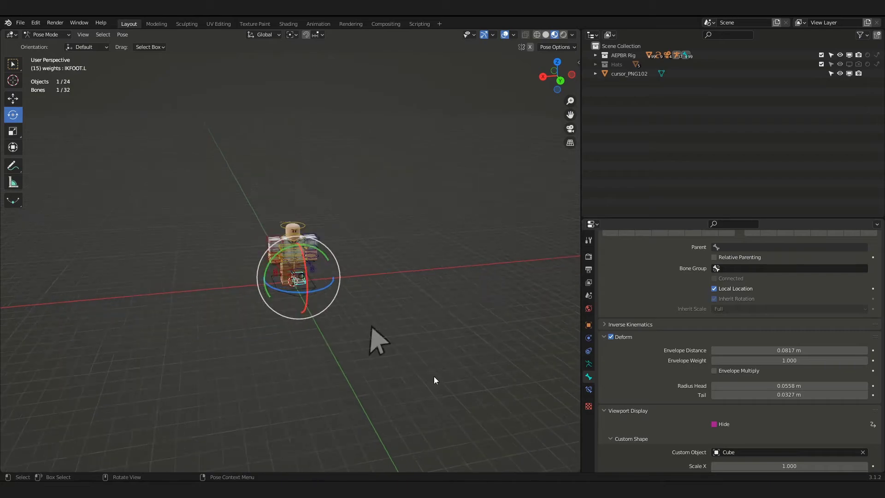
key(ctrl+Tab)
click(392, 358)
key(g)
key(y)
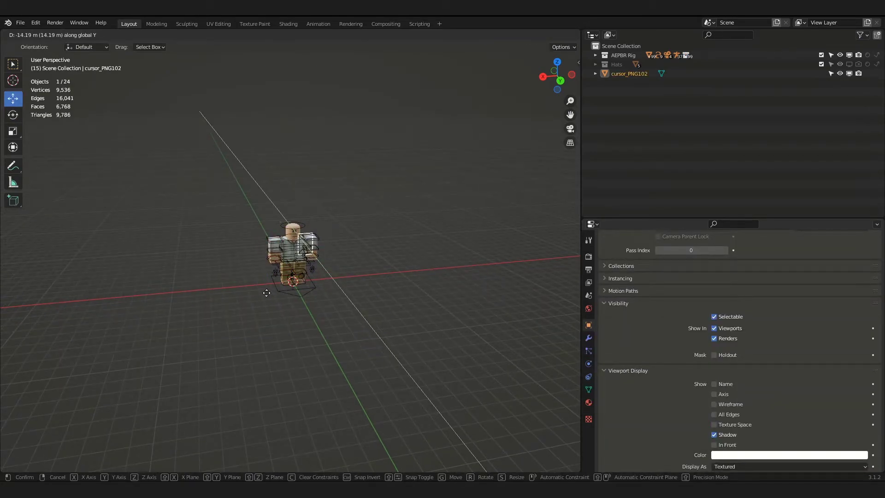
click(272, 302)
Move the cursor plane about 0.91 m along X so it sits nearer the character's torso.
scroll(352, 270, up, 5)
key(g)
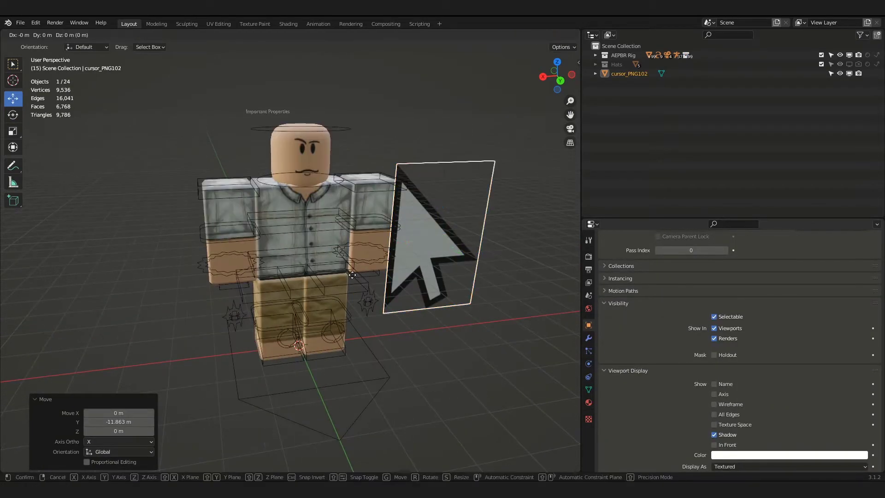
key(x)
click(277, 277)
Scale the cursor plane by about 0.457 and shift it along Y to sit in front of the character's chest.
key(s)
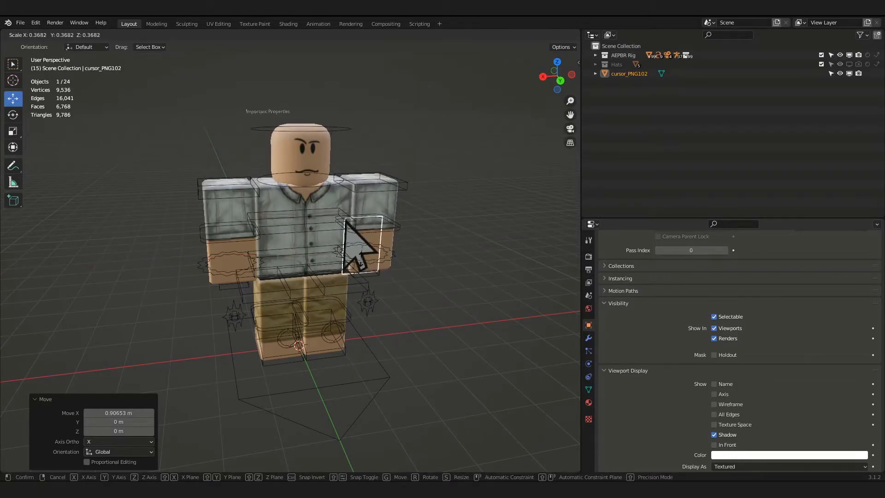
click(362, 244)
key(g)
key(y)
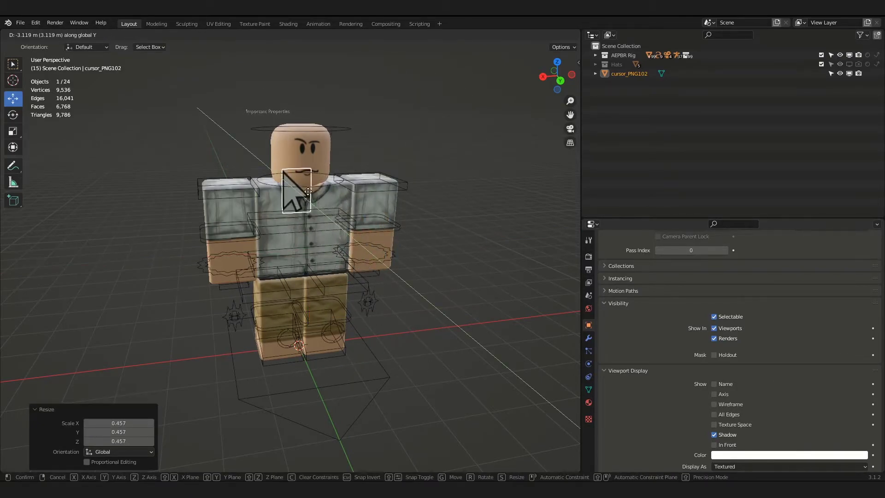
click(346, 214)
Select the rig's UPPERTORSO bone and duplicate it in place in Edit Mode.
click(287, 225)
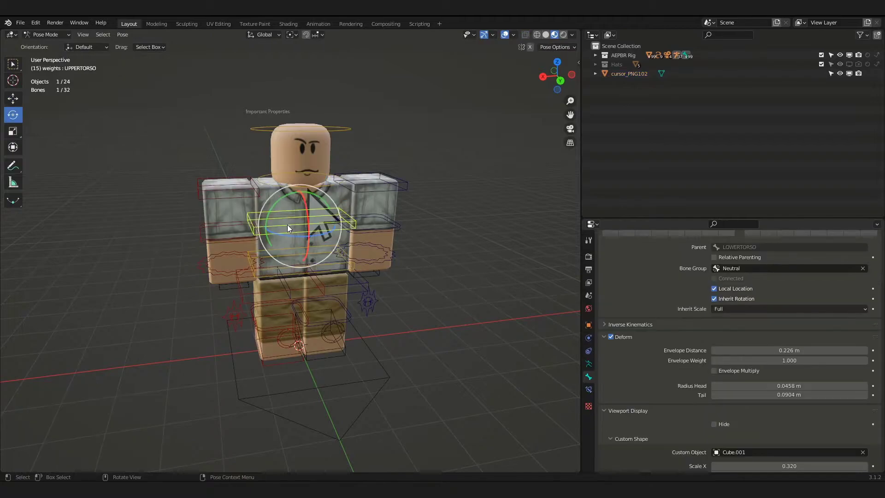
click(325, 189)
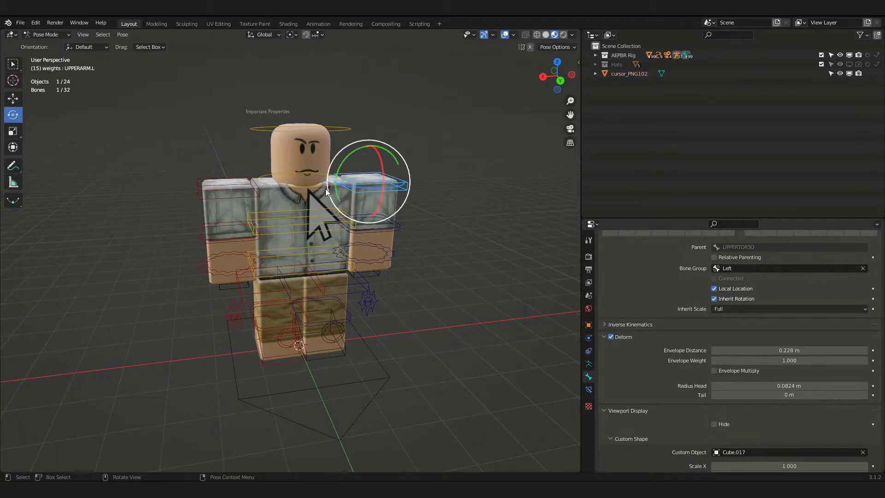
click(294, 258)
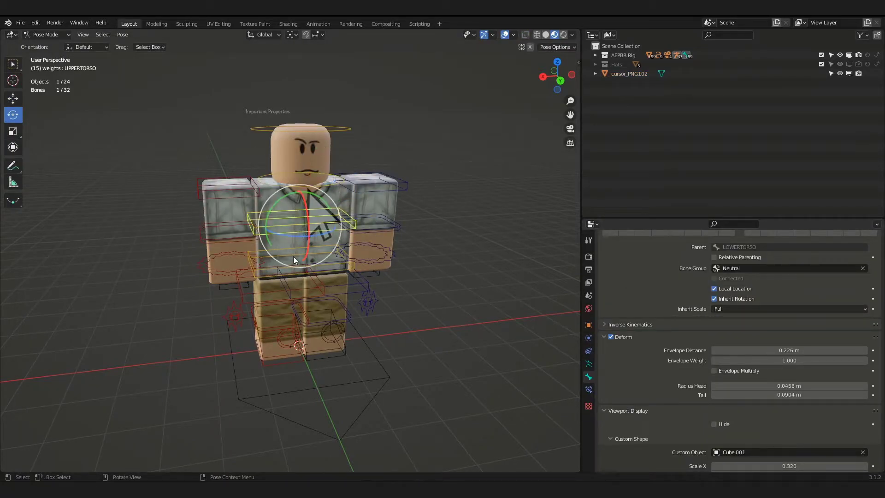
key(Tab)
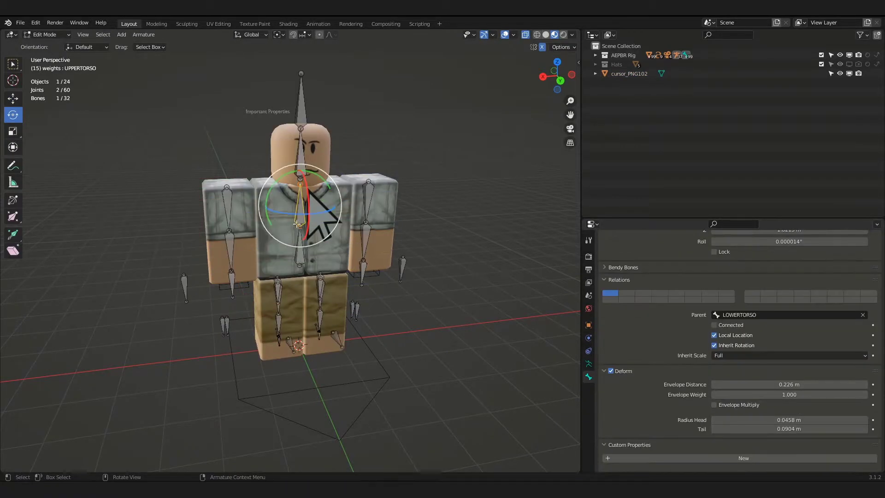
key(shift+d)
right_click(333, 208)
scroll(326, 156, up, 5)
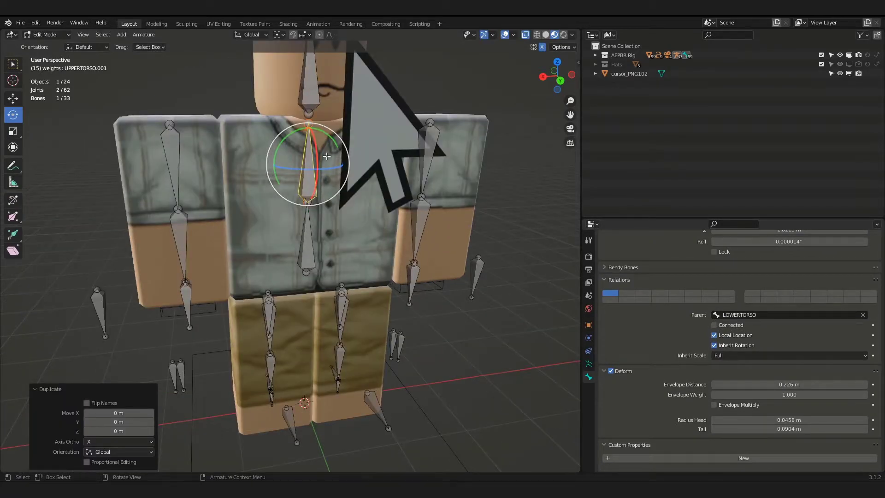
Toggle between Pose Mode and Edit Mode to compare how the duplicated upper torso bone is displayed.
key(Tab)
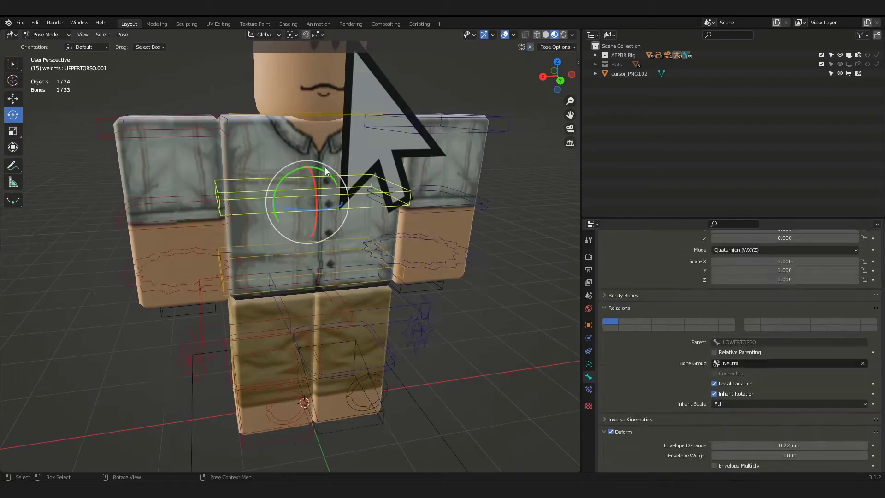
key(Tab)
key(Tab)
key(Tab)
key(Tab)
key(Tab)
key(Tab)
key(Tab)
key(Tab)
key(Tab)
key(g)
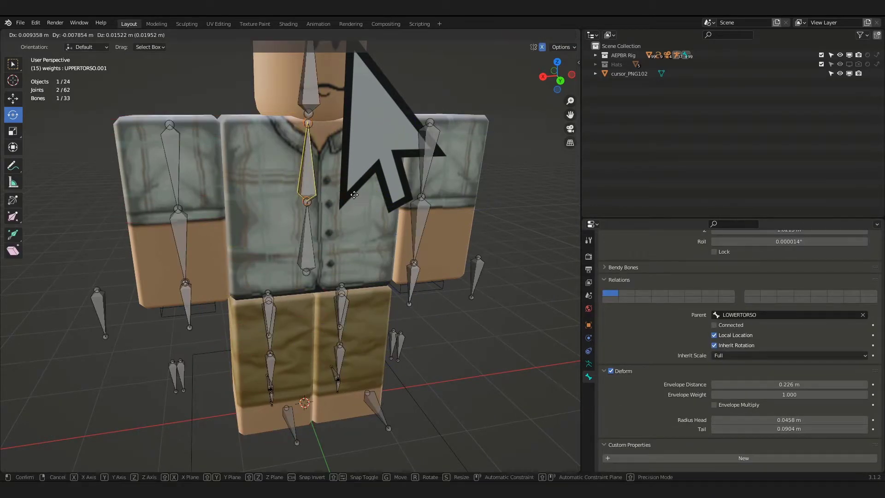
key(x)
ctrl+right_click(294, 213)
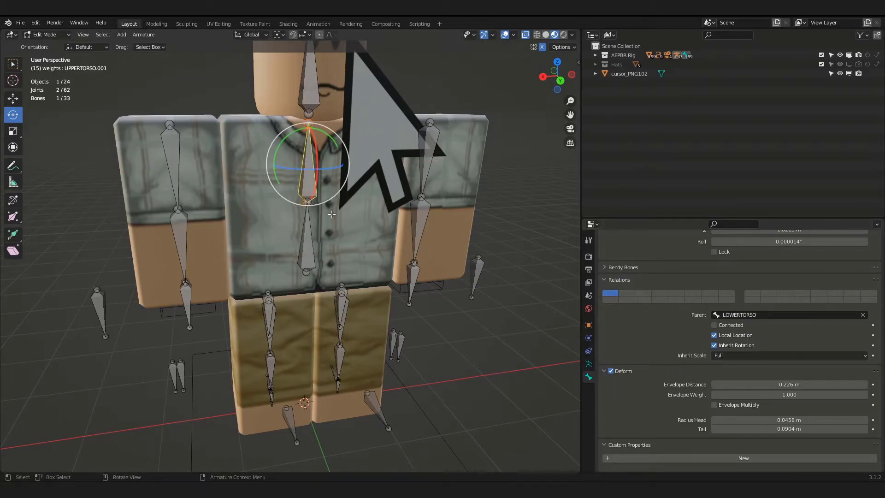
In Pose Mode, clear the custom shape object Cube.001 from the duplicated upper torso bone.
key(ctrl+Tab)
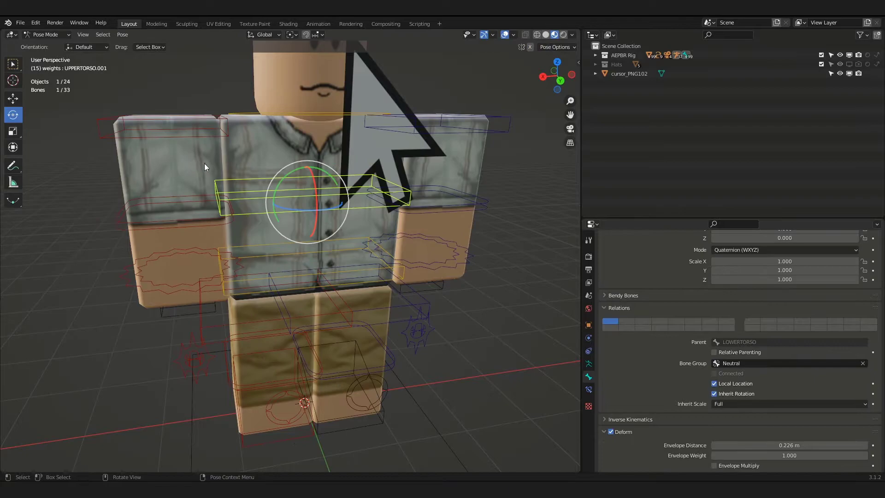
scroll(699, 367, down, 8)
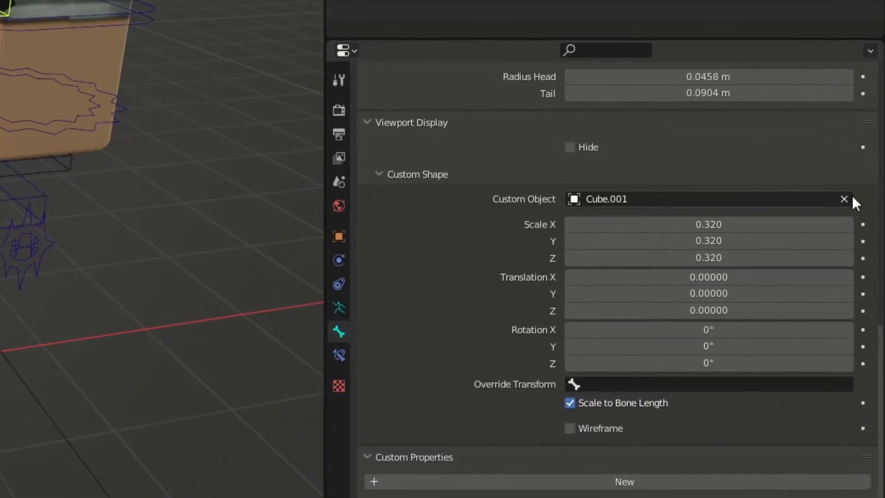
click(844, 199)
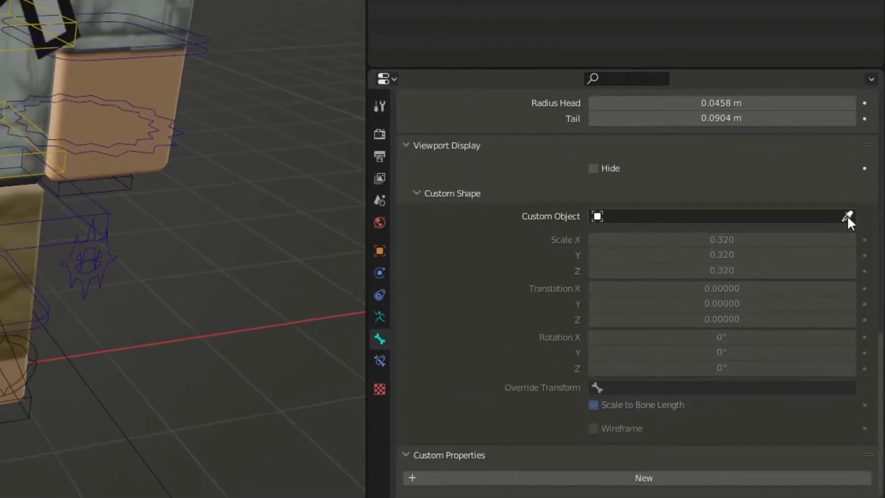
key(g)
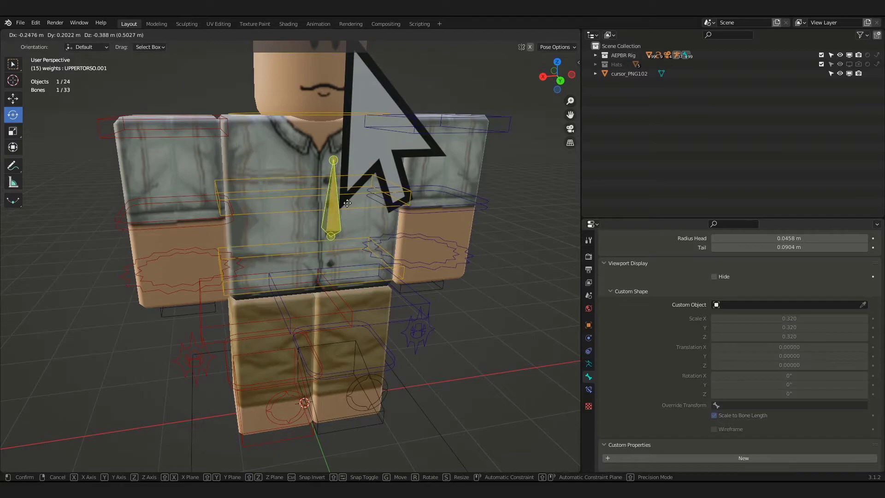
click(324, 167)
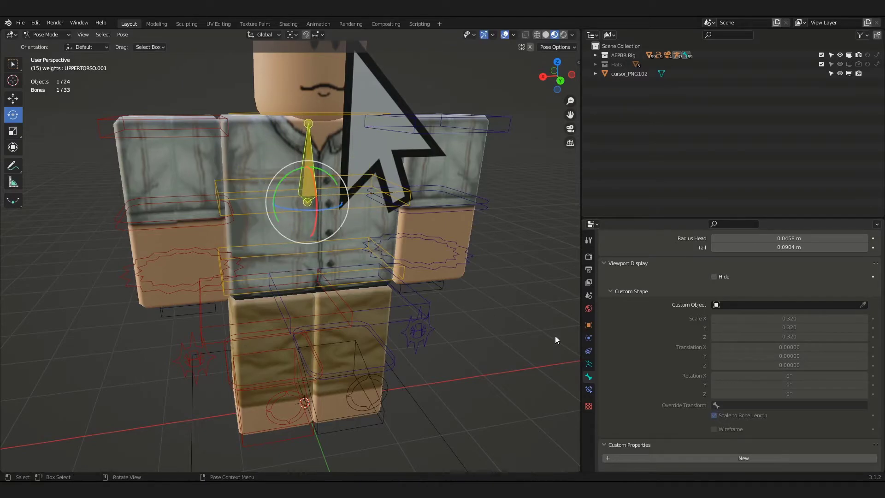
Try rotating the duplicated upper torso bone freely and about the X axis.
click(589, 364)
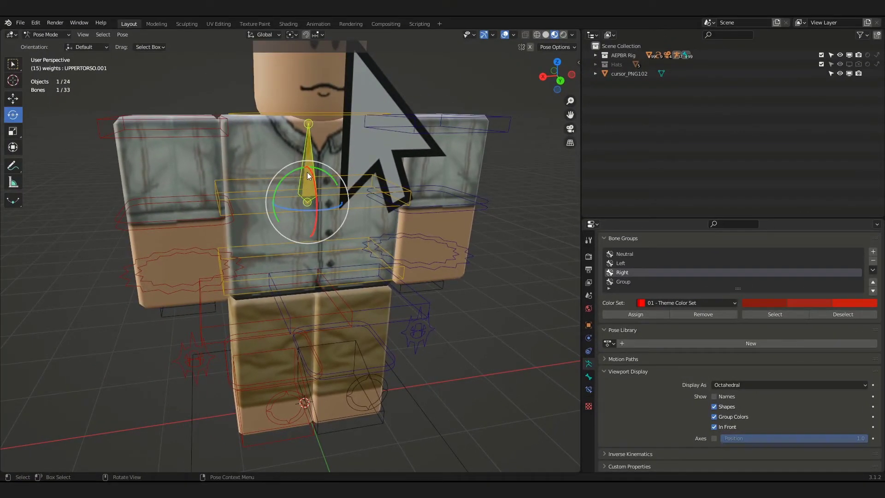
key(r)
key(r)
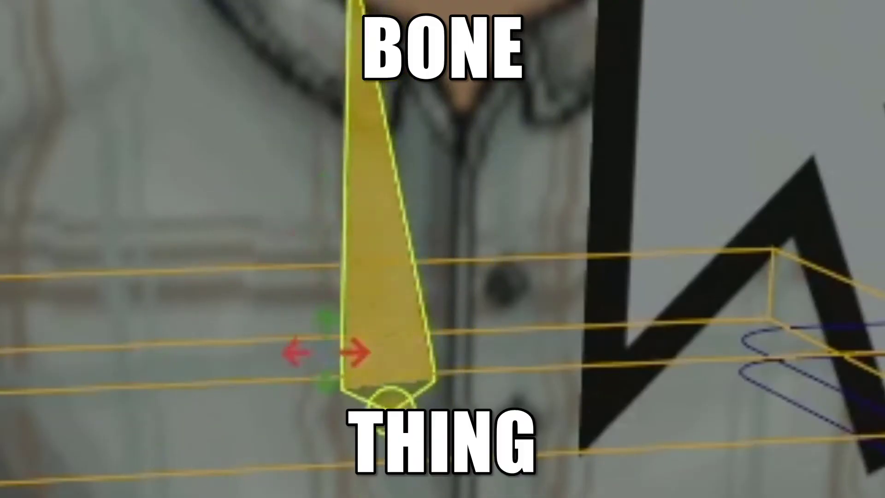
key(r)
key(x)
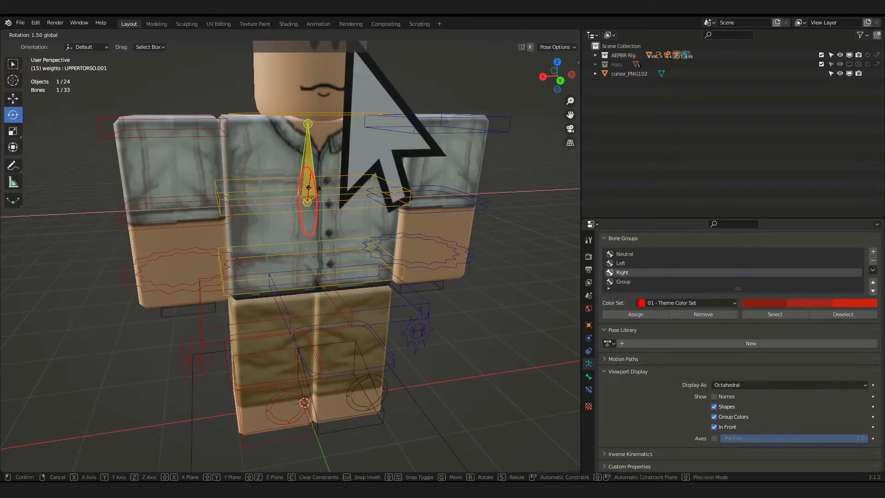
drag(313, 188, 314, 188)
Parent the original UPPERTORSO bone to its duplicate UPPERTORSO.001 in Edit Mode with Keep Offset.
click(283, 211)
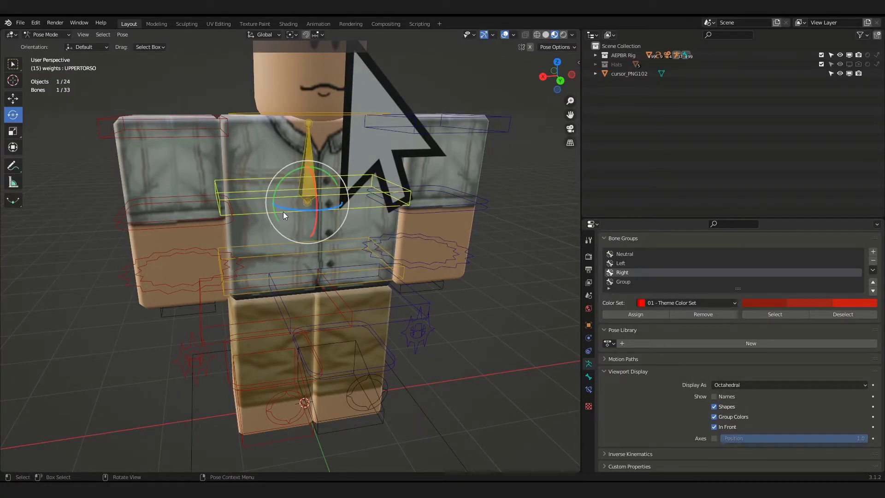
shift+click(309, 157)
key(Tab)
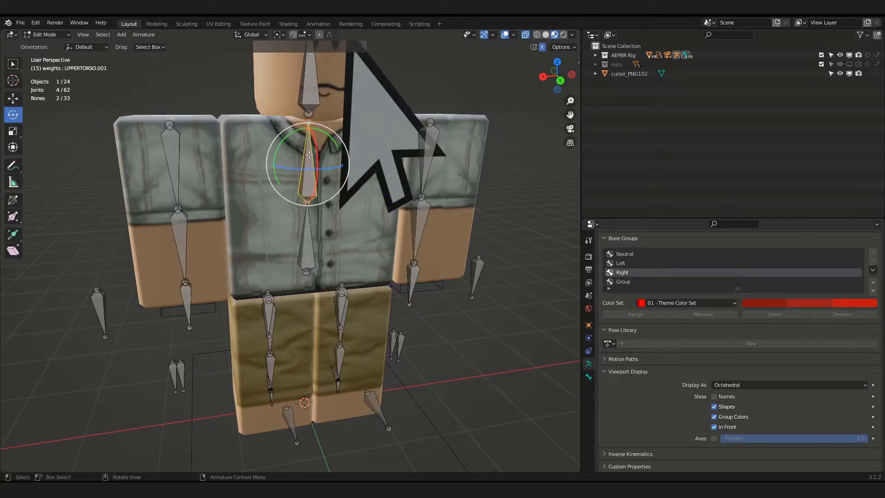
key(ctrl+p)
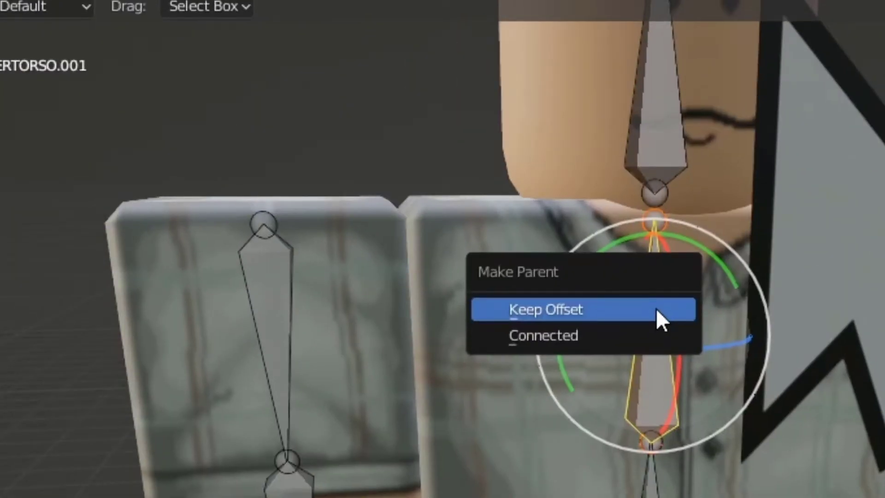
click(657, 308)
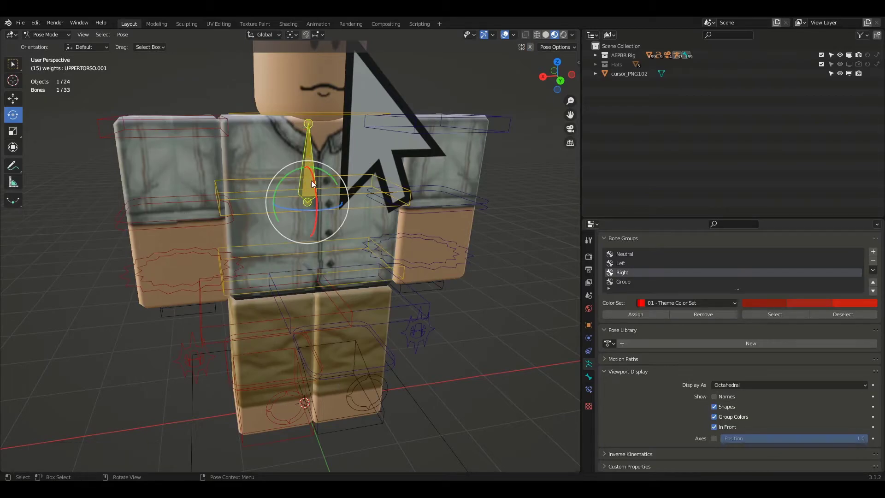
Test the new parenting in Pose Mode with a free rotation of the duplicated bone, then cancel it.
click(317, 211)
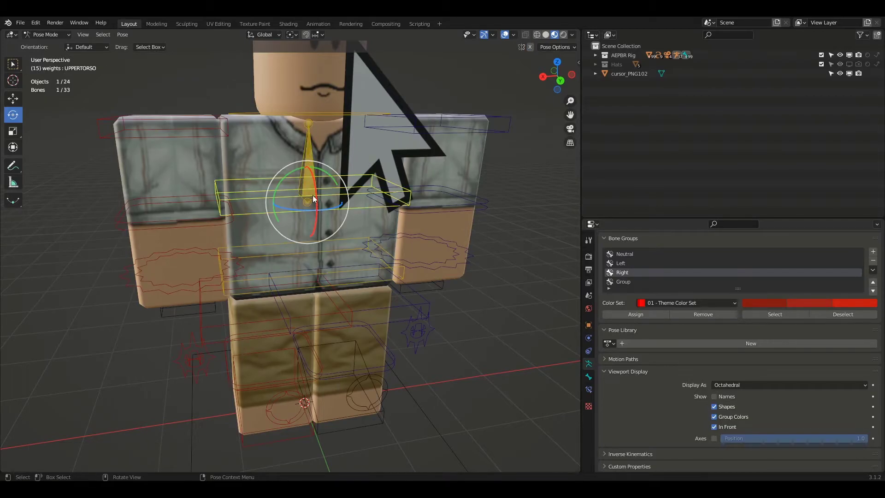
click(312, 194)
key(r)
key(r)
right_click(340, 195)
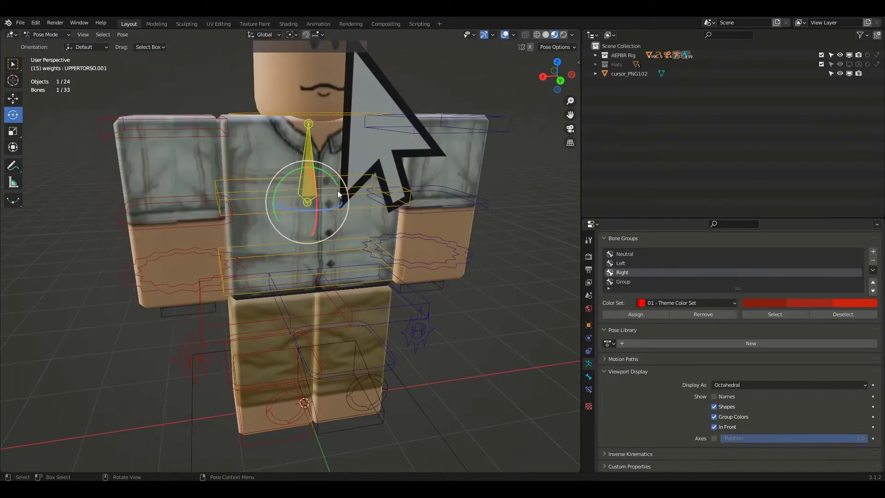
Add a Track To bone constraint to UPPERTORSO.001 with the cursor_PNG102 plane as its target.
click(358, 142)
click(306, 169)
click(306, 170)
key(ctrl+Tab)
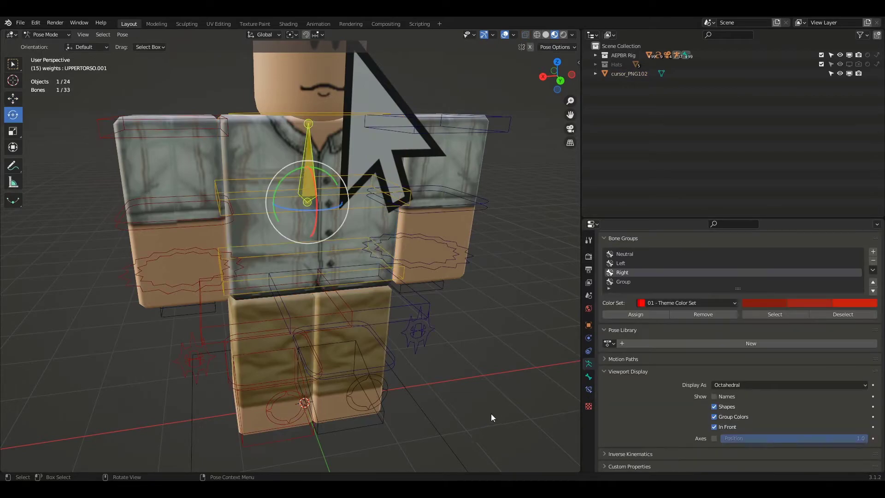
click(590, 377)
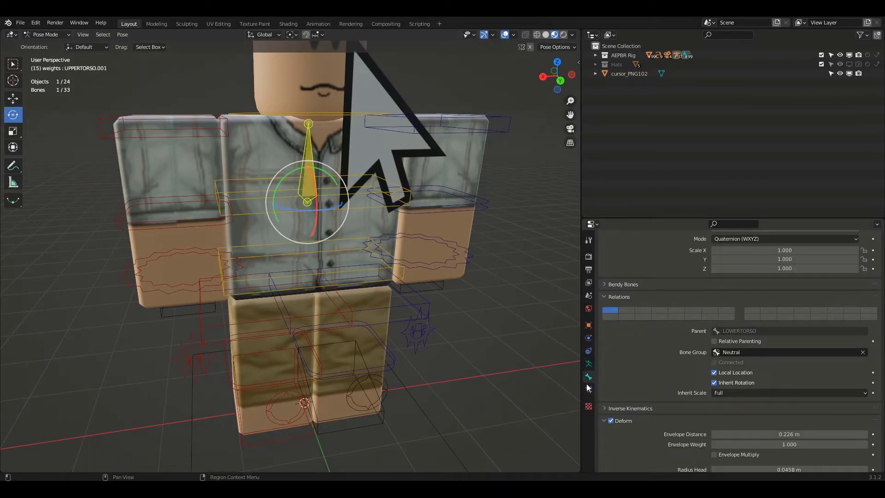
click(589, 390)
click(663, 256)
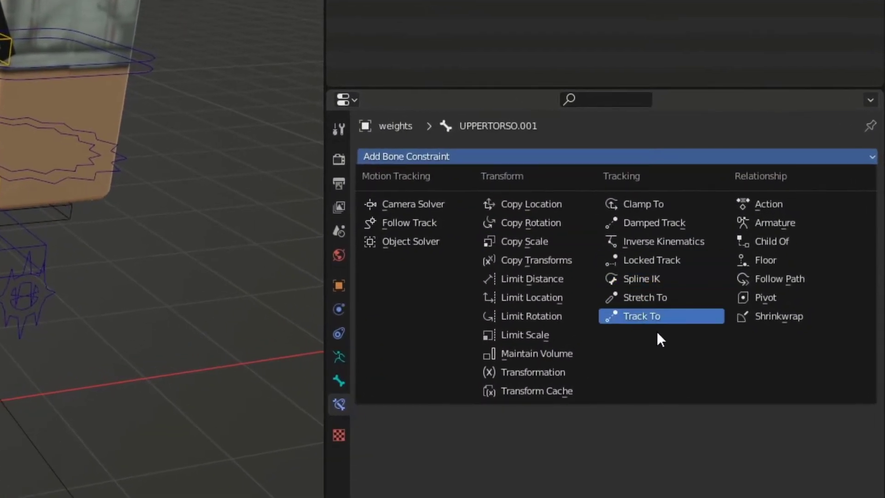
click(657, 318)
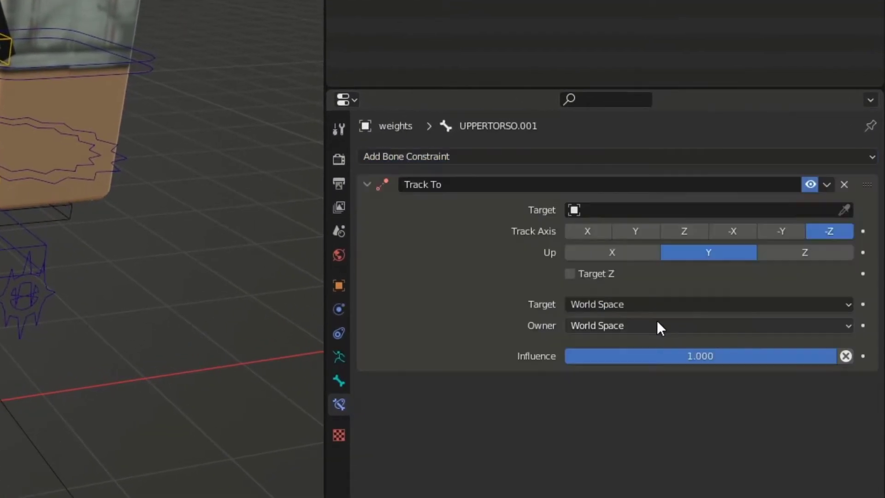
click(845, 210)
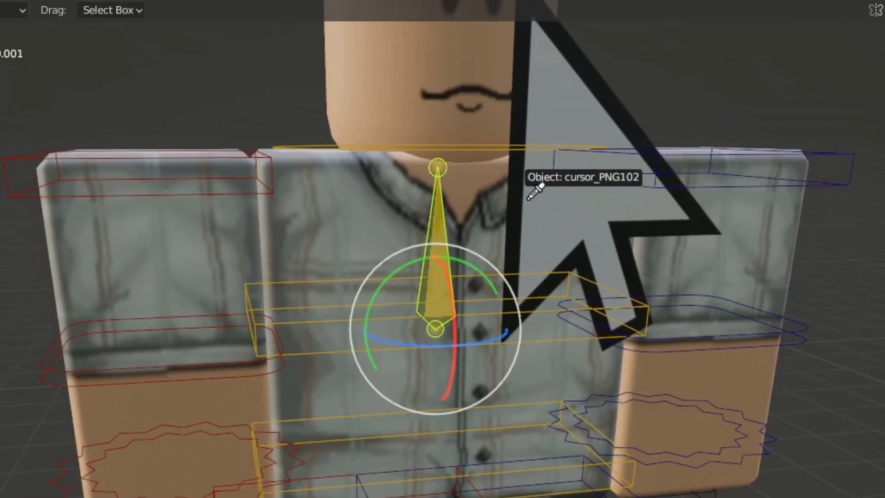
click(529, 198)
Return to Object Mode with the cursor_PNG102 plane selected.
scroll(530, 203, down, 2)
click(554, 223)
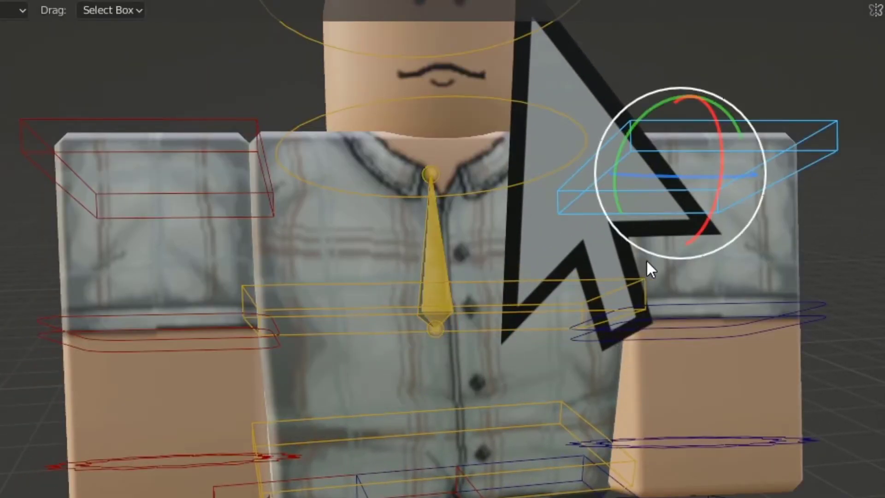
scroll(648, 262, down, 2)
click(476, 291)
key(ctrl+Tab)
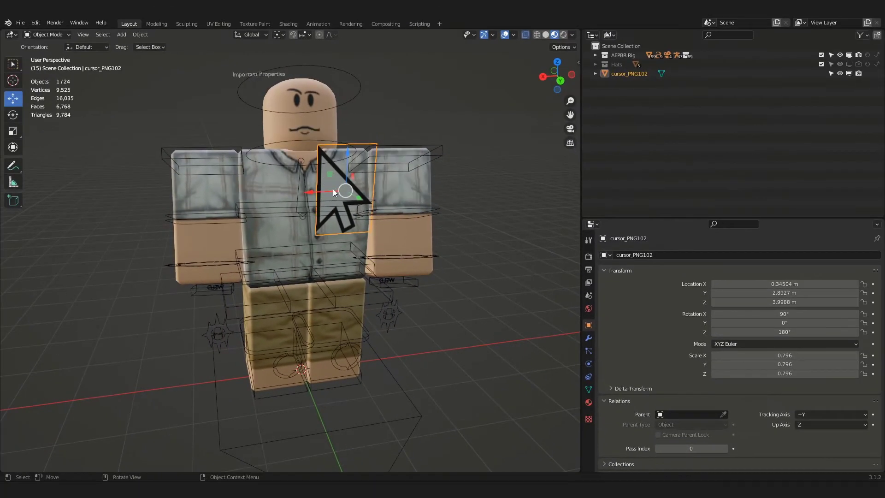
Test the Track To constraint by moving the cursor_PNG102 plane freely in front of the torso, and cancel the move.
key(g)
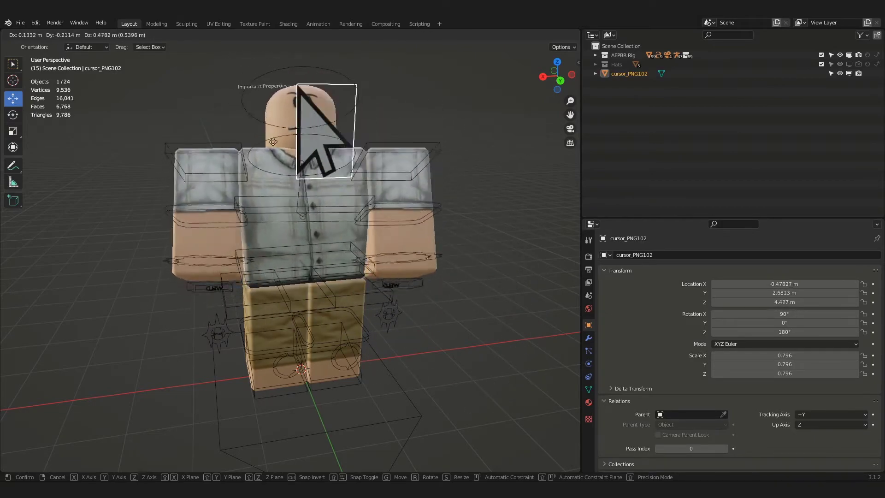
click(361, 162)
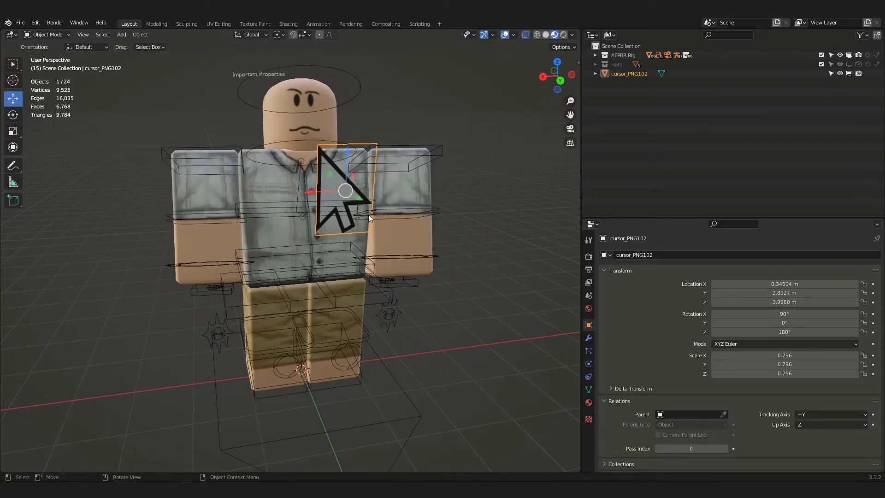
Raise the cursor plane's mesh above its origin to head height in Edit Mode, and return to Object Mode.
key(Tab)
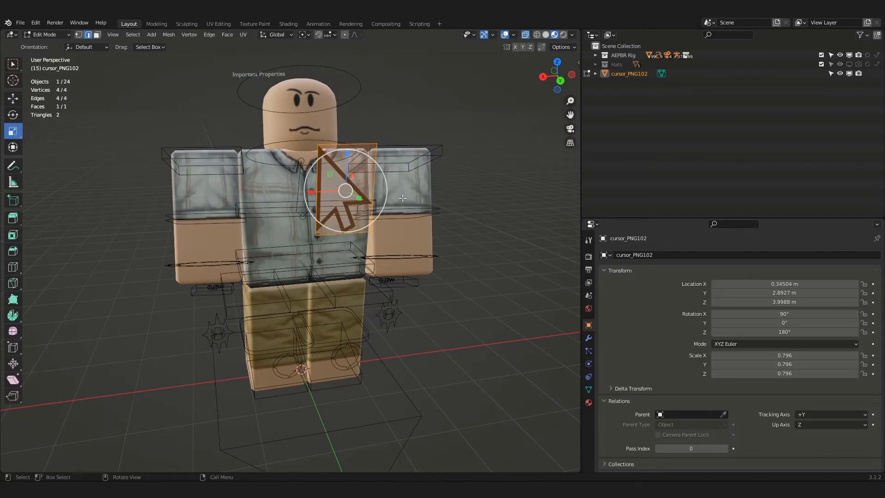
key(g)
key(s)
key(z)
right_click(428, 158)
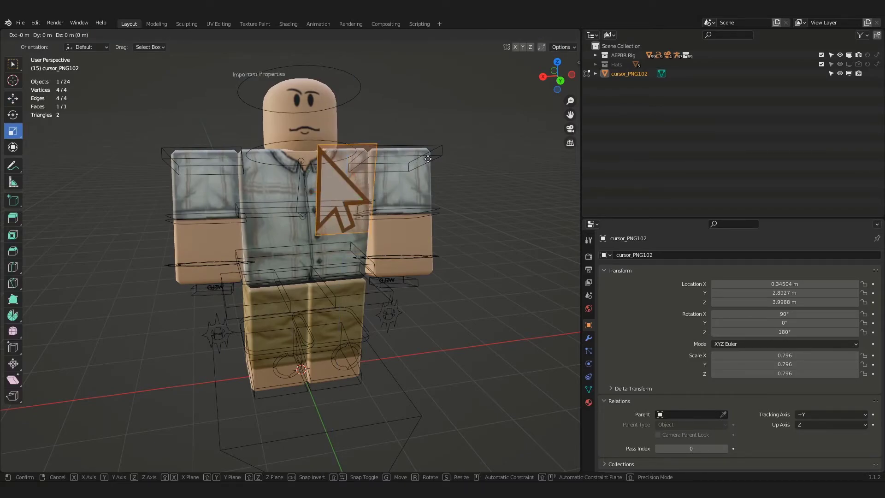
click(429, 99)
scroll(431, 101, down, 1)
key(Tab)
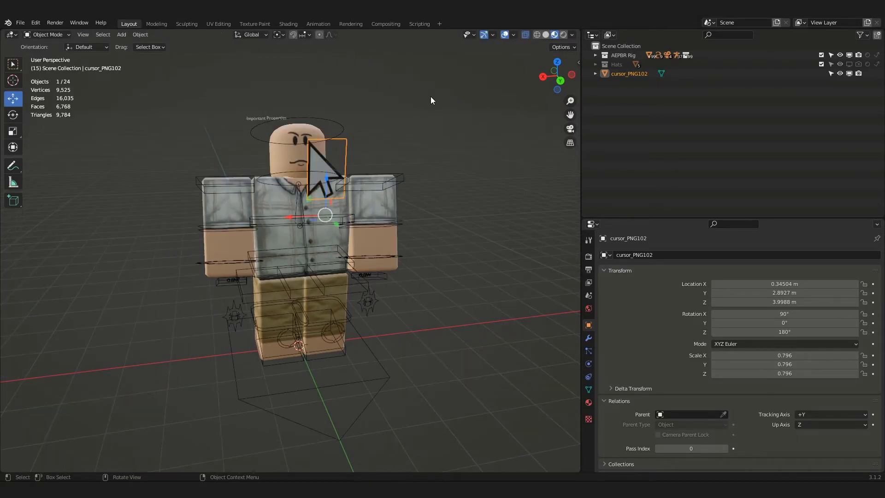
Test-move the raised cursor plane, try scaling it up about 3.44 times in Object Mode, and undo the resize.
key(g)
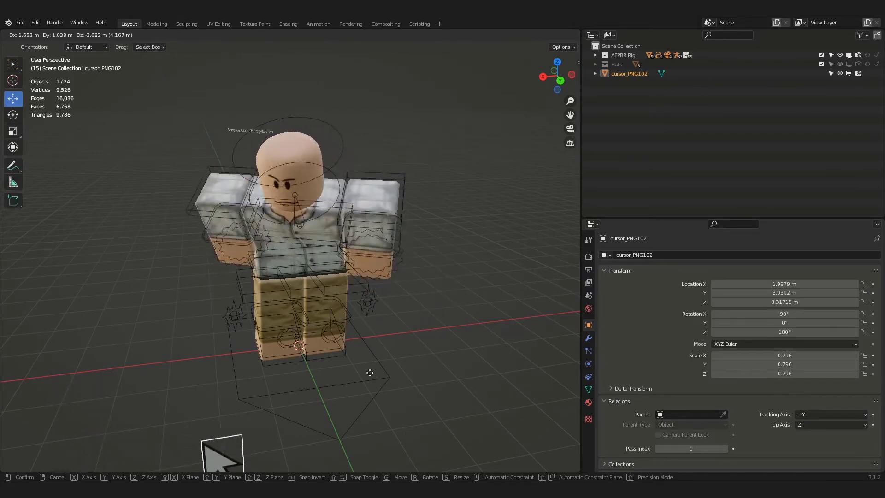
key(s)
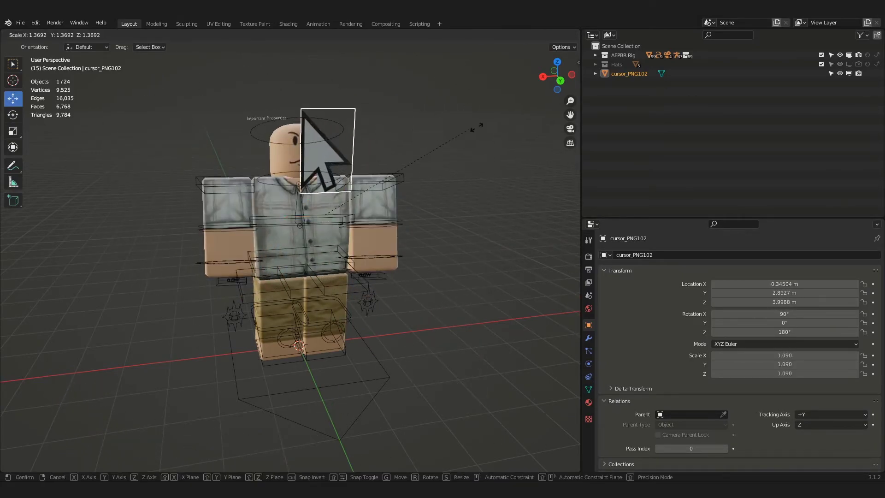
click(137, 58)
key(g)
right_click(159, 312)
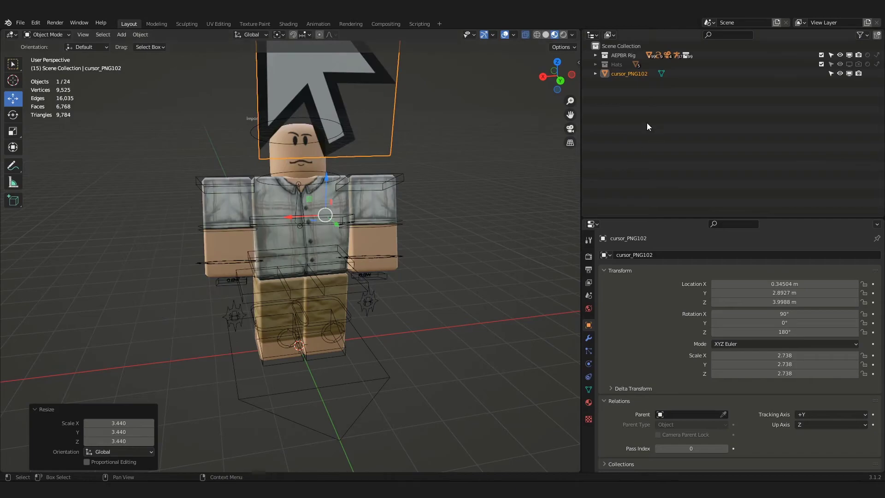
key(ctrl+z)
key(ctrl+shift+z)
key(ctrl+z)
Enlarge the cursor plane's mesh in Edit Mode until it is much taller than the character, and return to Object Mode.
key(Tab)
key(s)
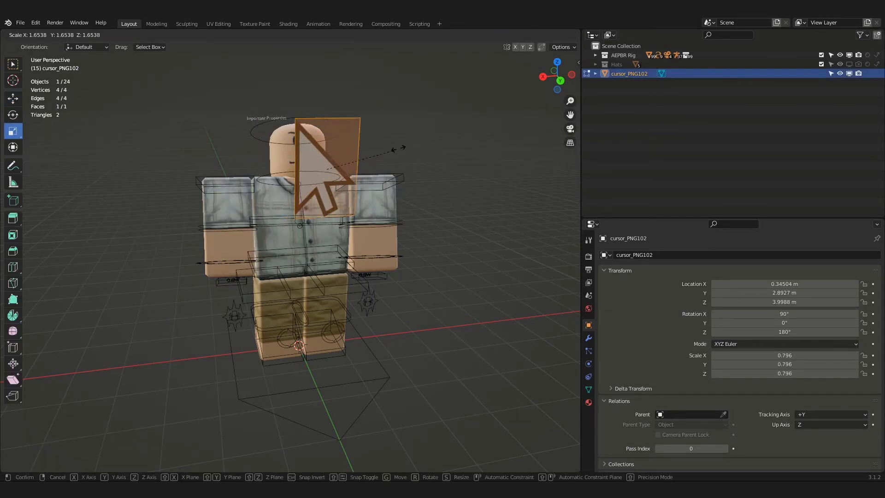
click(278, 354)
key(Tab)
Test how the torso follows the enlarged cursor plane with a free move viewed from the side, and cancel it.
scroll(364, 283, down, 6)
middle_drag(368, 280, 419, 293)
key(g)
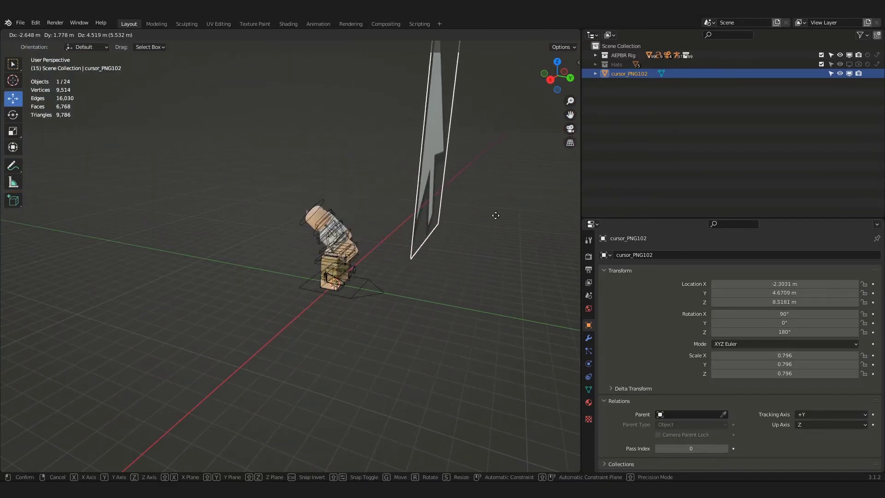
key(Escape)
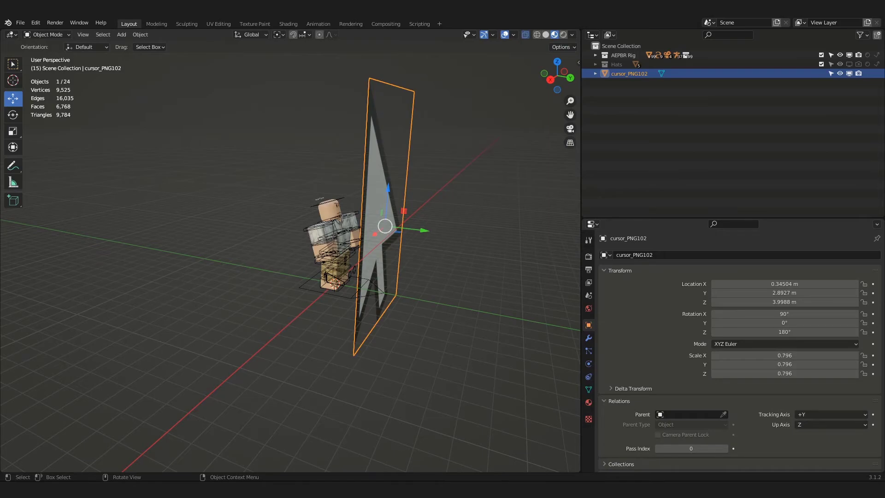
Reselect the cursor_PNG102 plane and reset its object scale to 1.000 on all axes.
click(343, 278)
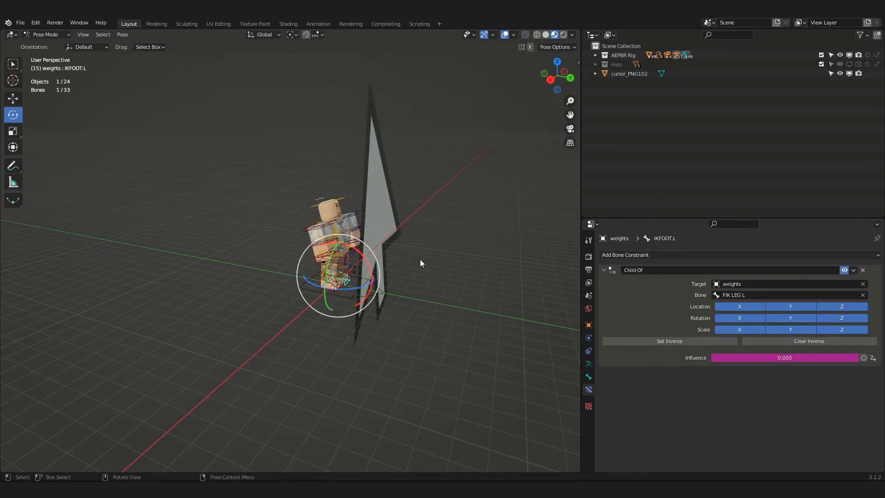
click(389, 253)
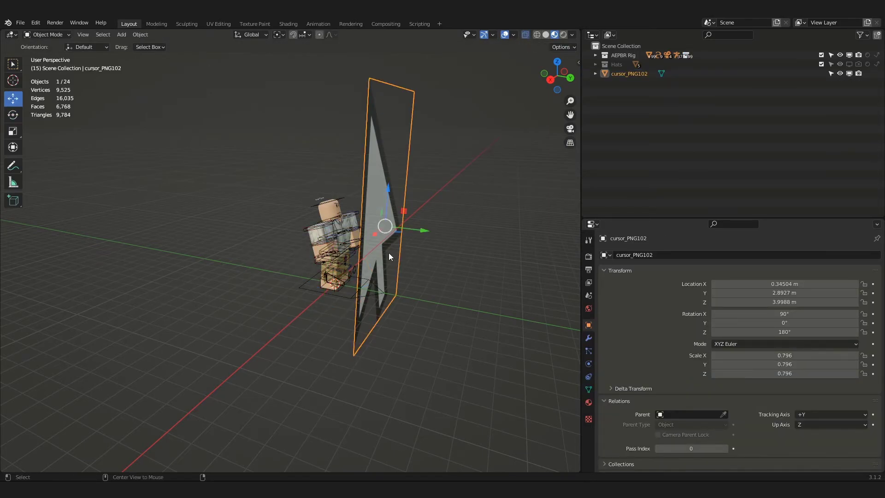
key(alt+s)
Shrink the cursor plane's mesh in Edit Mode to roughly the size of the character's head, and return to Object Mode.
key(Tab)
key(s)
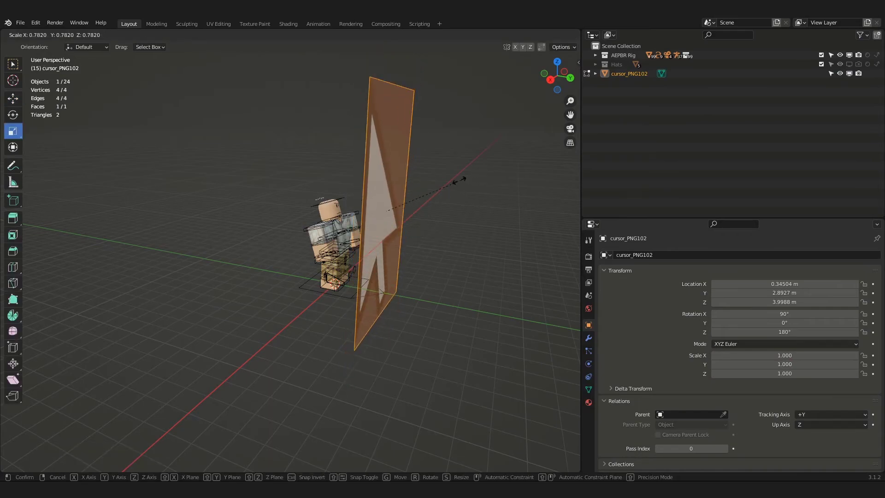
click(393, 208)
key(Tab)
middle_drag(411, 198, 391, 273)
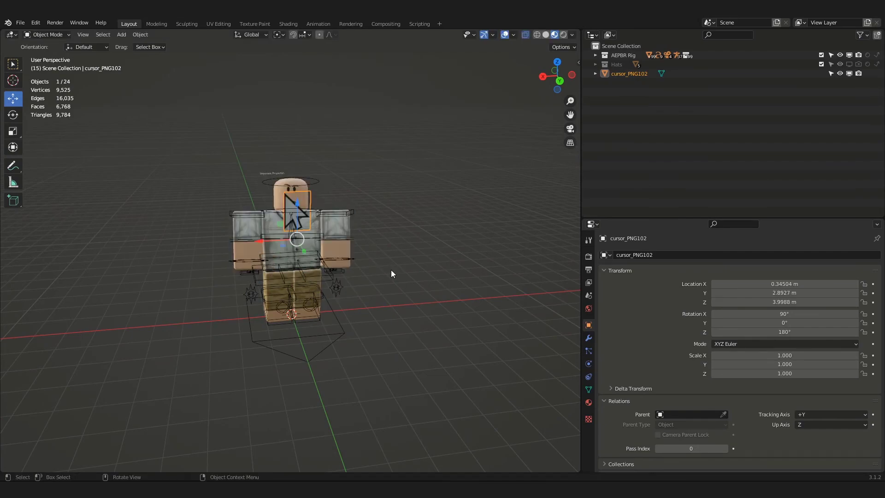